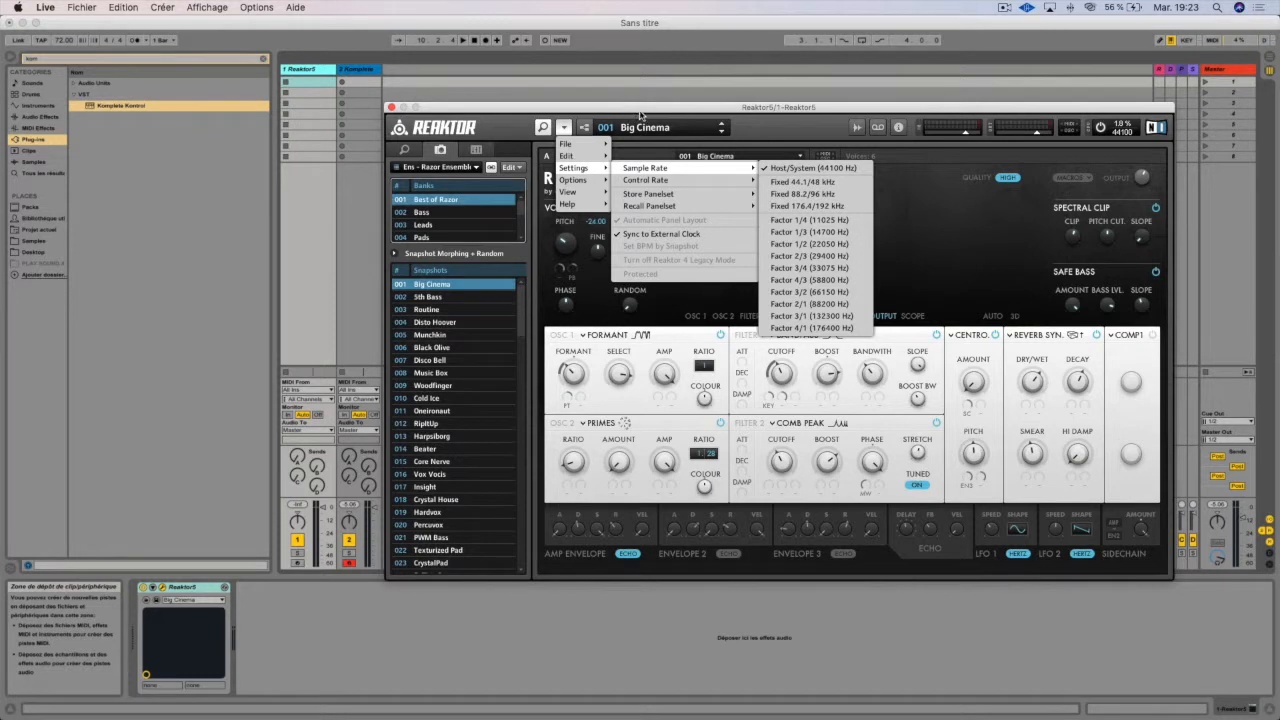
Browse the Player library in Reaktor and select the Razor.rkplr file in the Razor folder
click(809, 143)
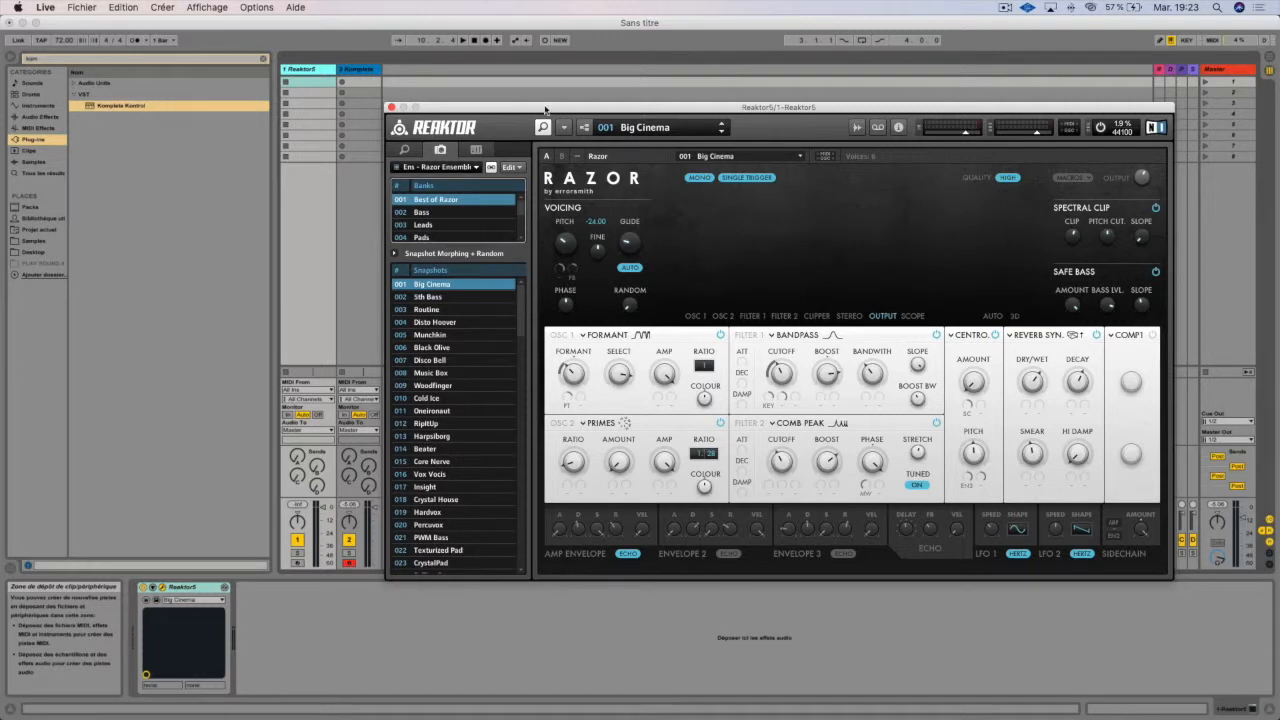
drag(545, 109, 518, 109)
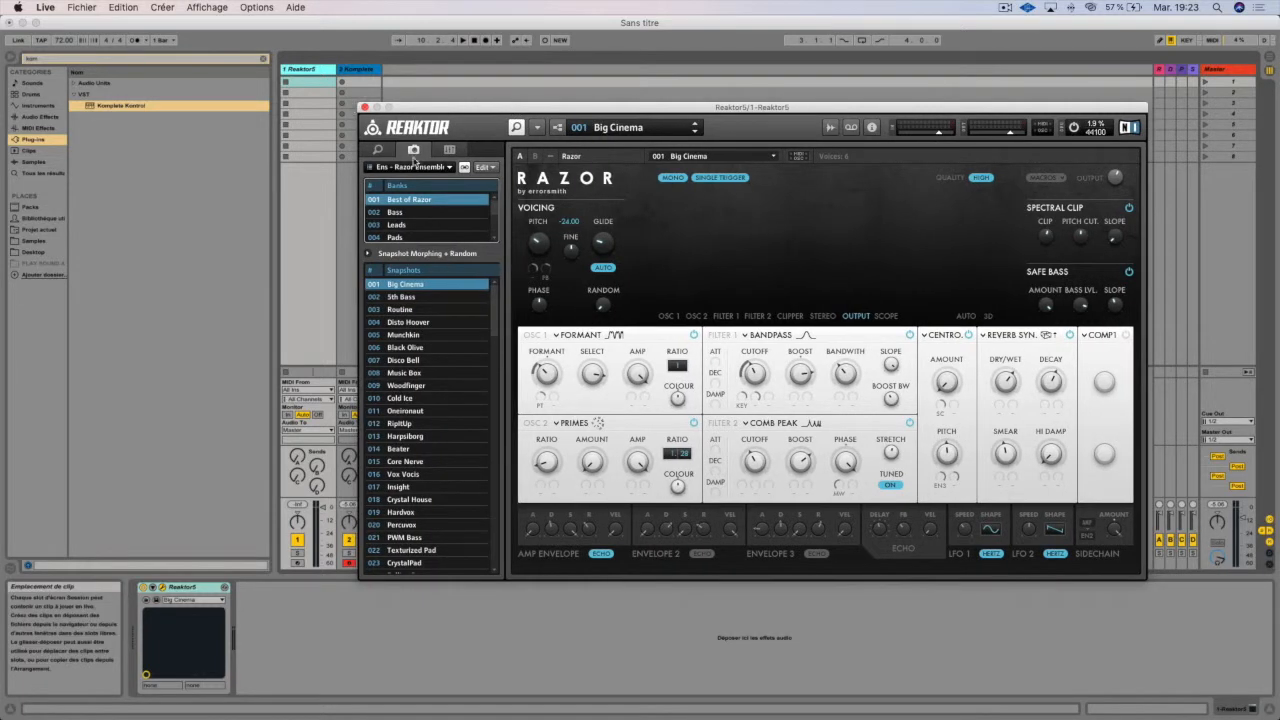
click(382, 151)
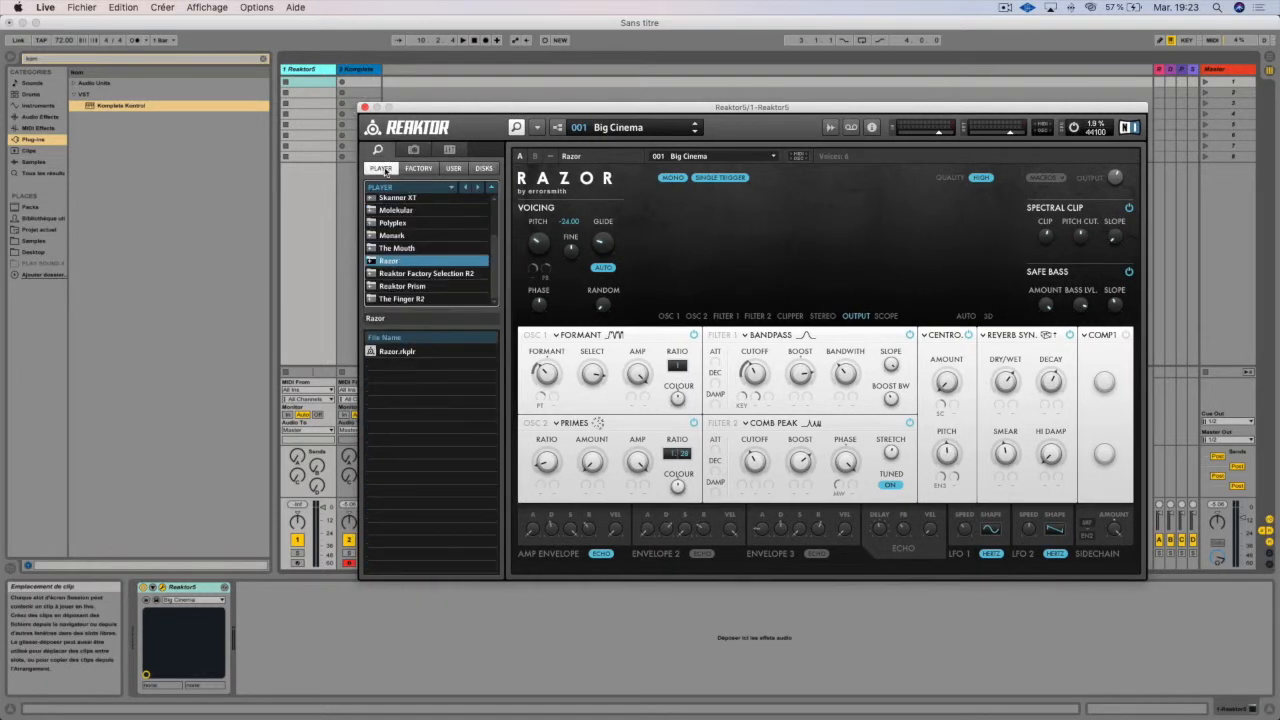
scroll(405, 245, up, 2)
scroll(418, 275, down, 2)
click(400, 352)
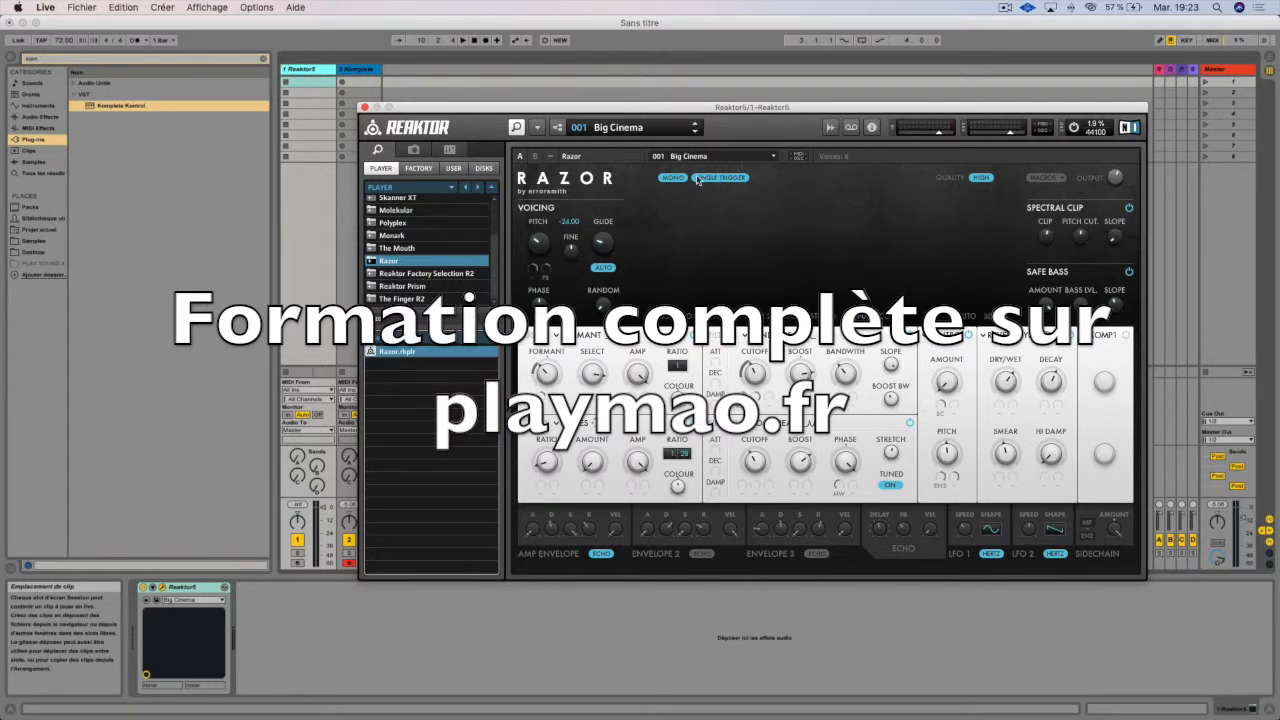
Switch to the Komplete track and reselect Razor from the All Instruments list of the Komplete Kontrol library
click(352, 69)
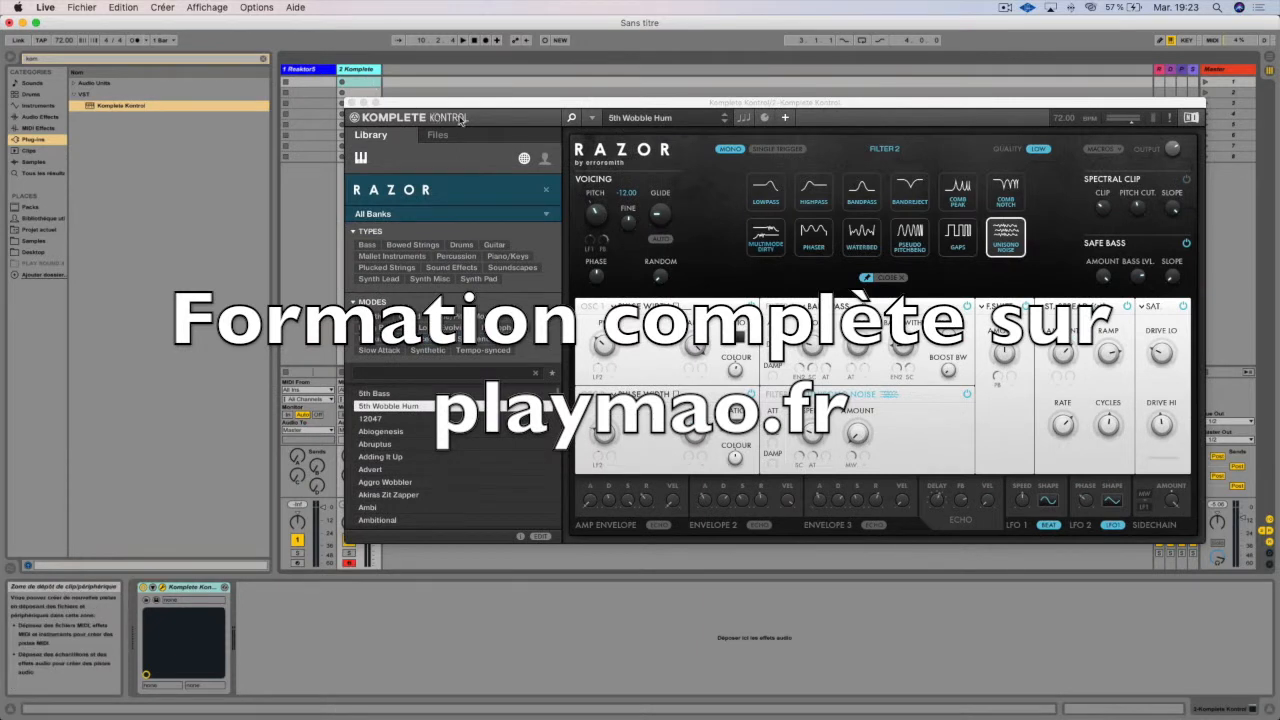
click(546, 189)
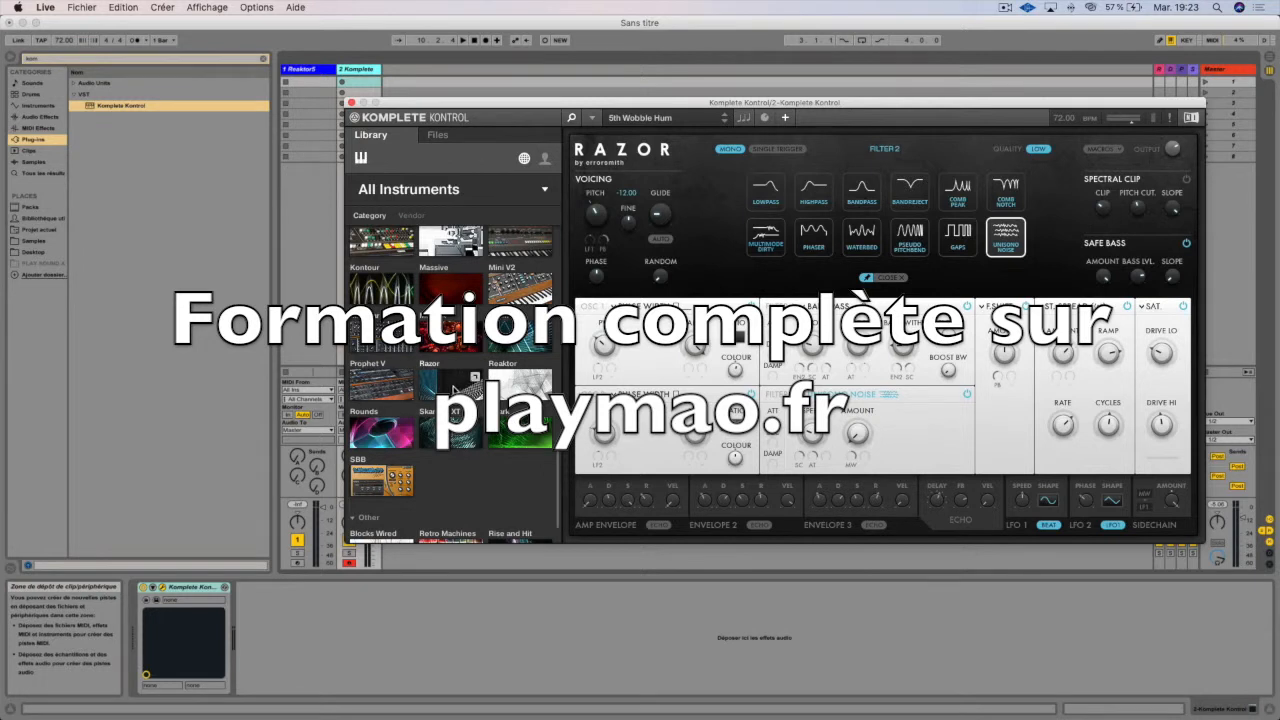
click(455, 389)
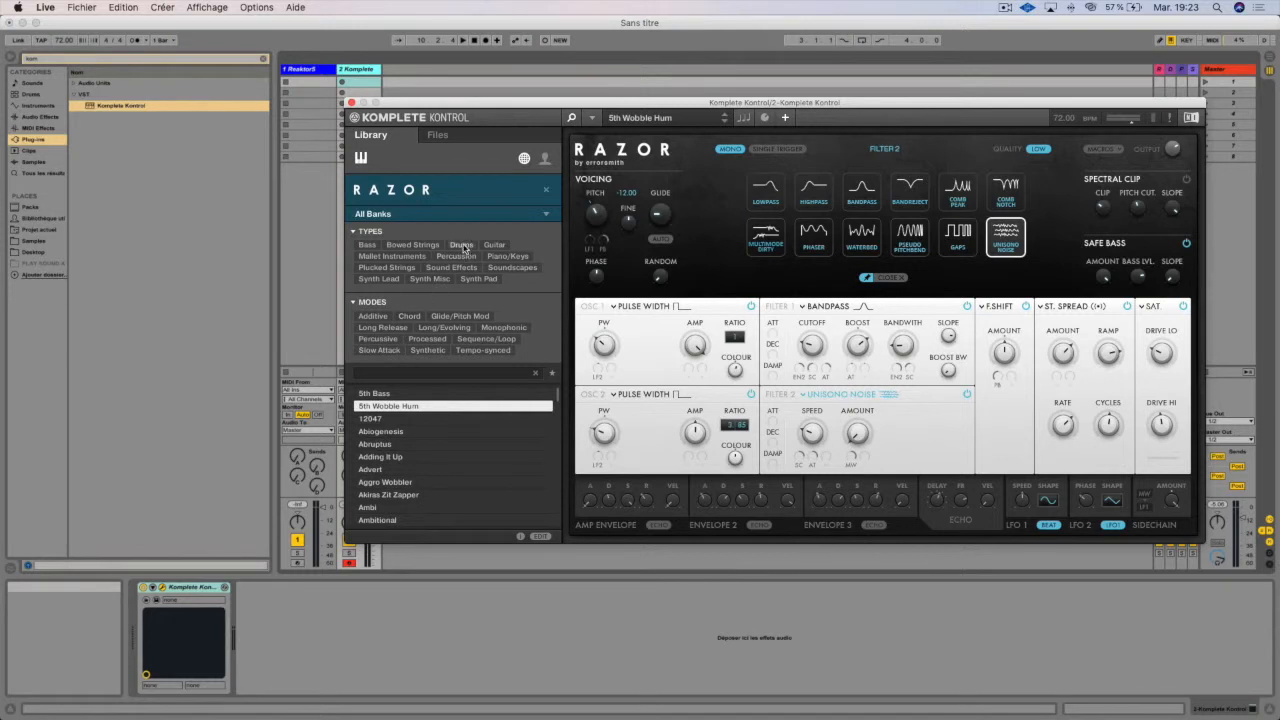
Collapse the Modes filter in the Razor library and load the Ambitional preset
click(546, 215)
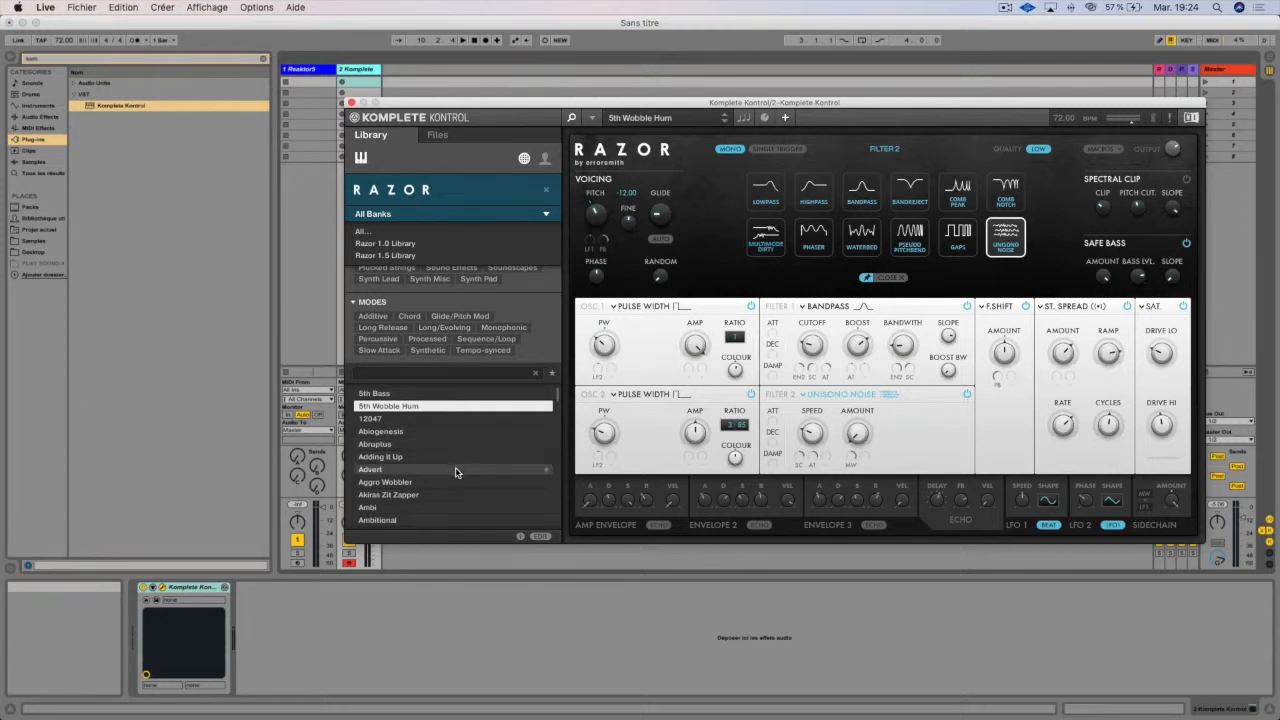
click(410, 483)
scroll(410, 485, down, 3)
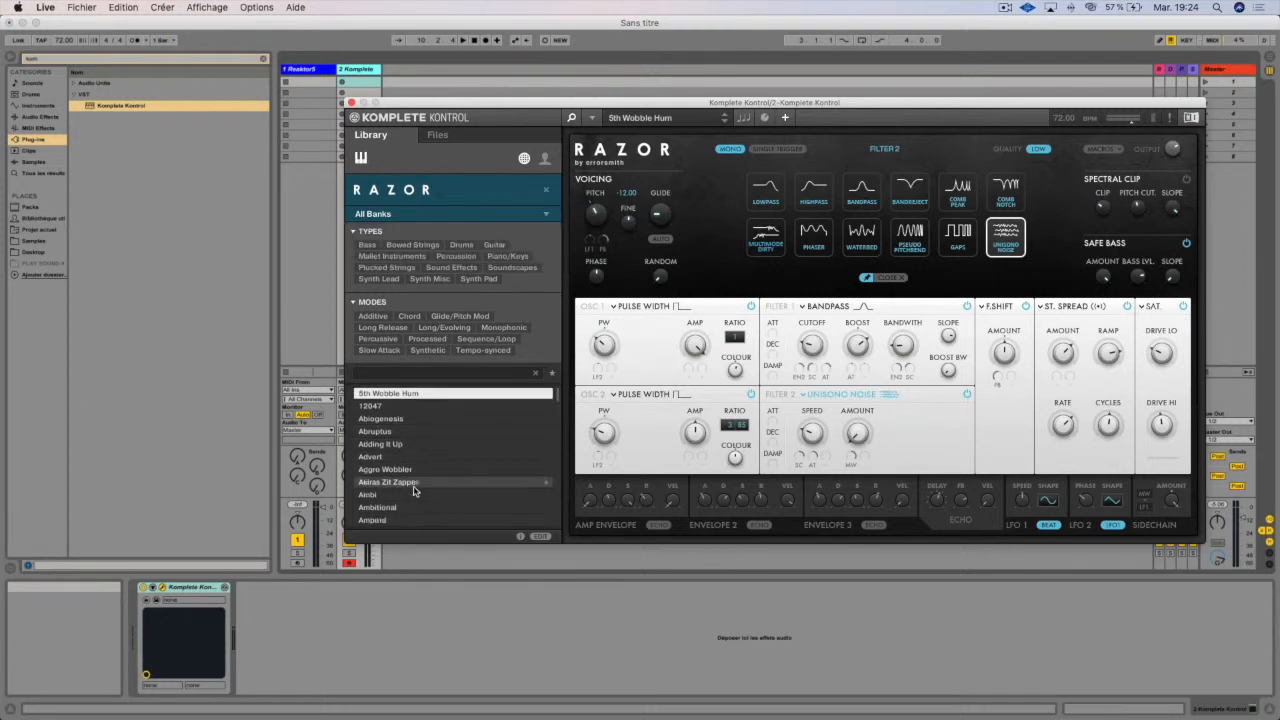
click(354, 303)
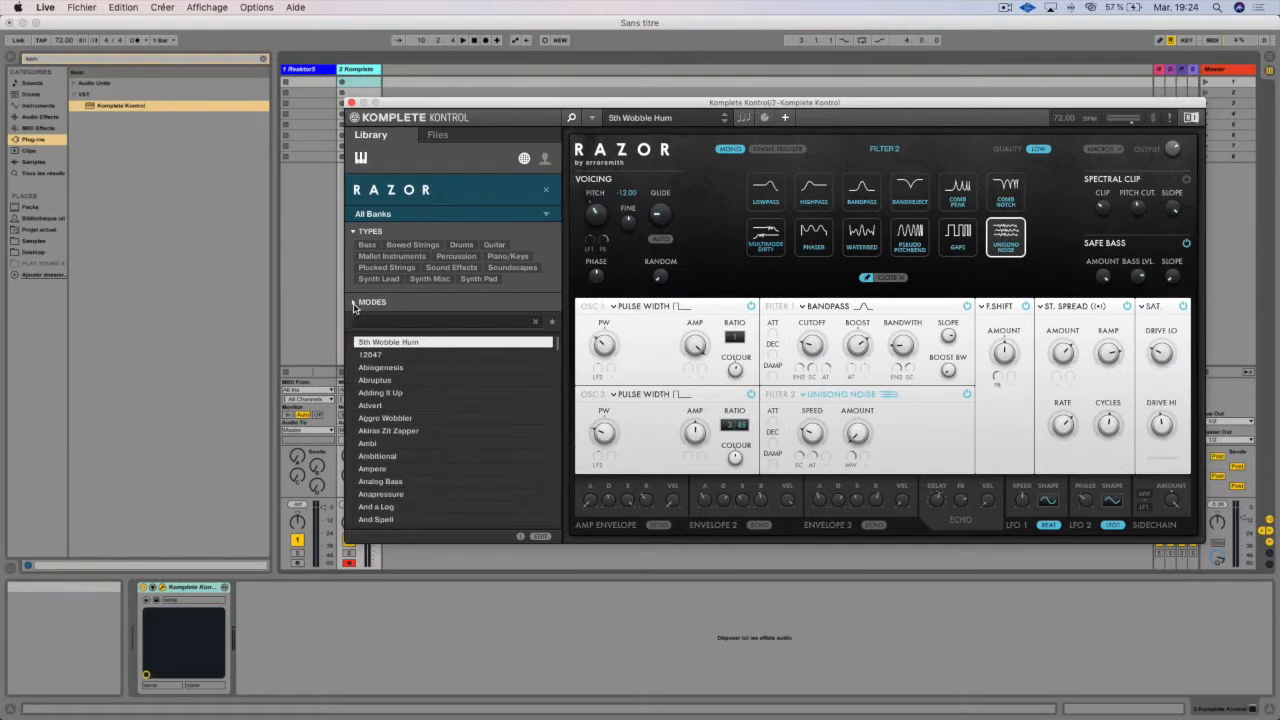
click(408, 455)
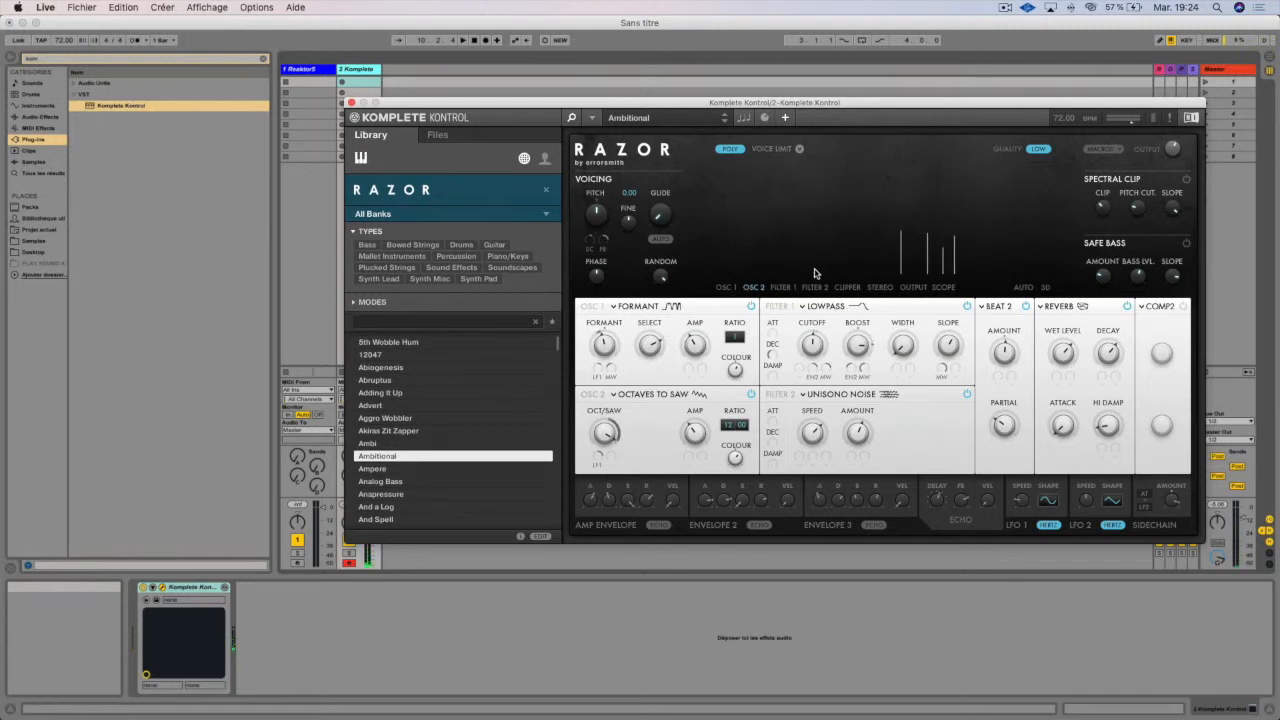
View Razor's compact layout and return to the full editing layout
click(786, 119)
click(786, 120)
click(786, 120)
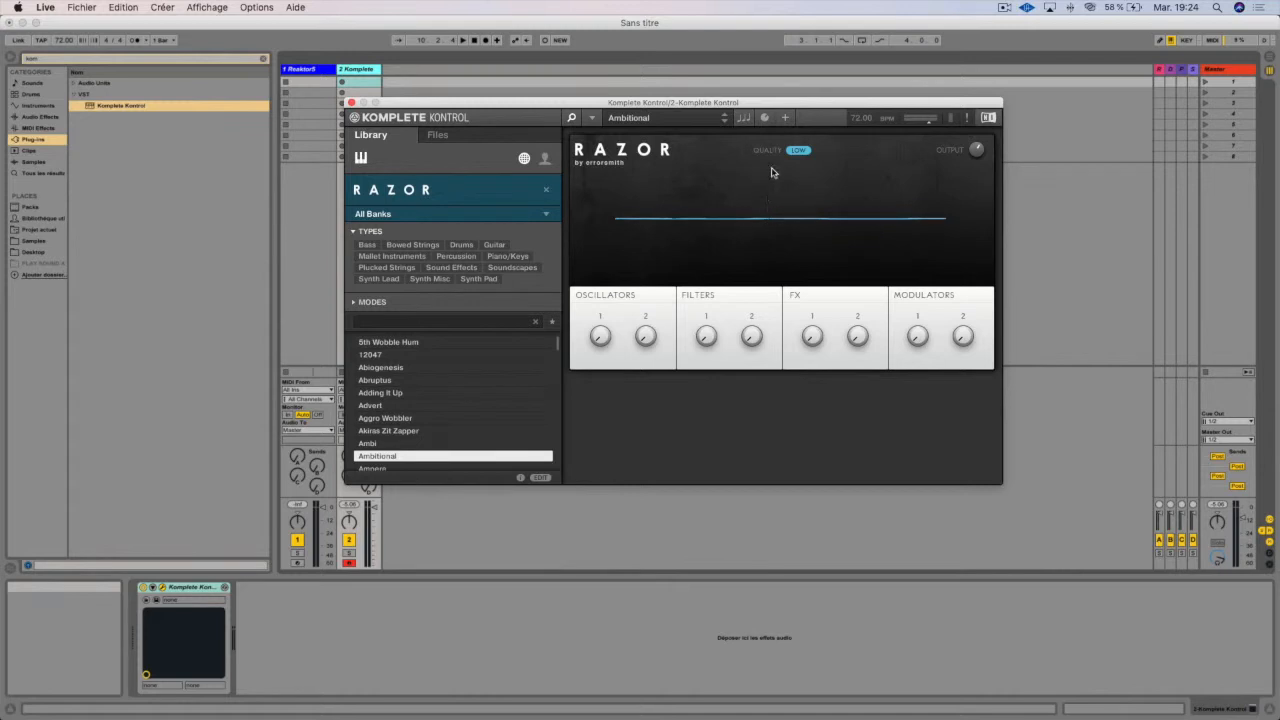
click(786, 120)
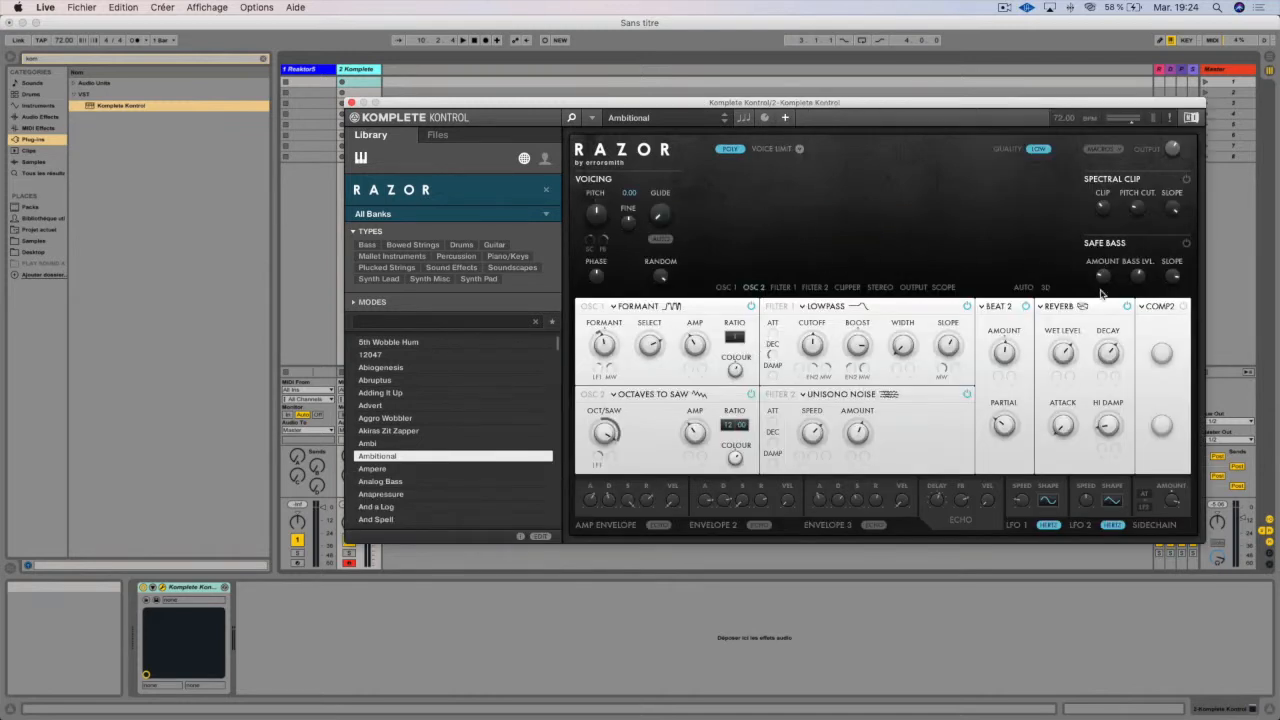
Switch to the Reaktor5 track and examine the commands in Reaktor's main menu, including Options
click(303, 70)
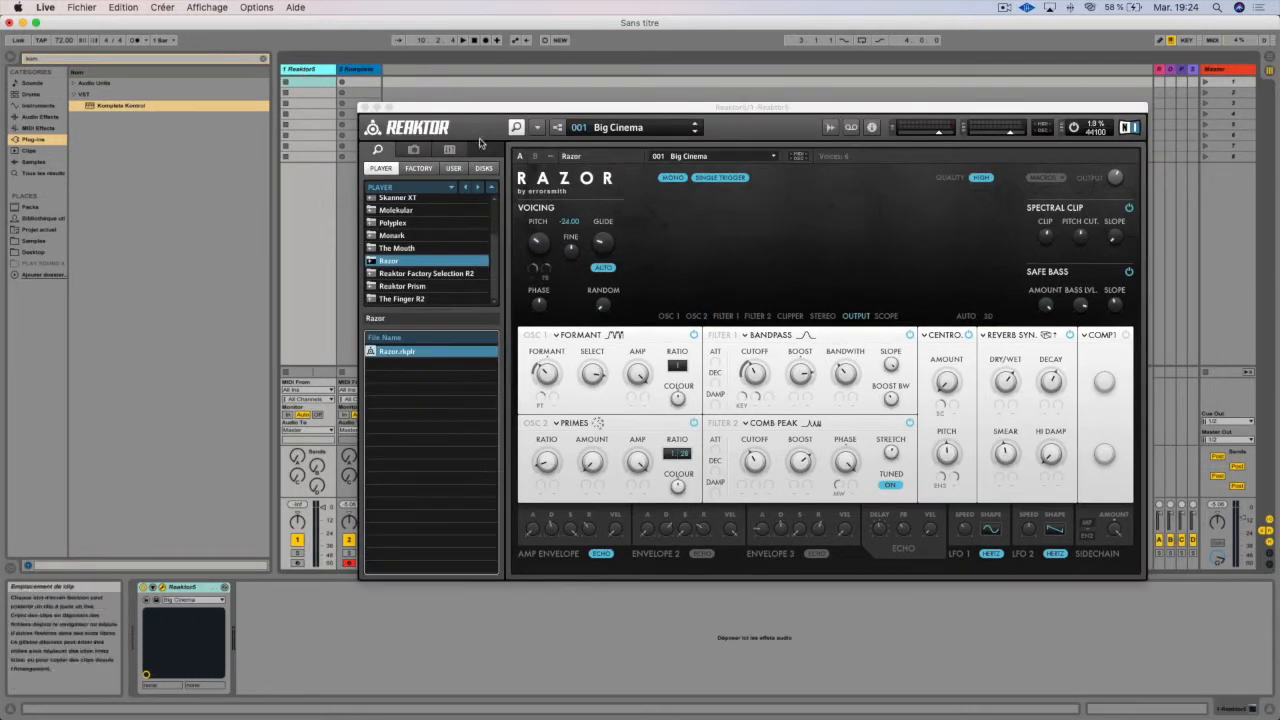
click(537, 128)
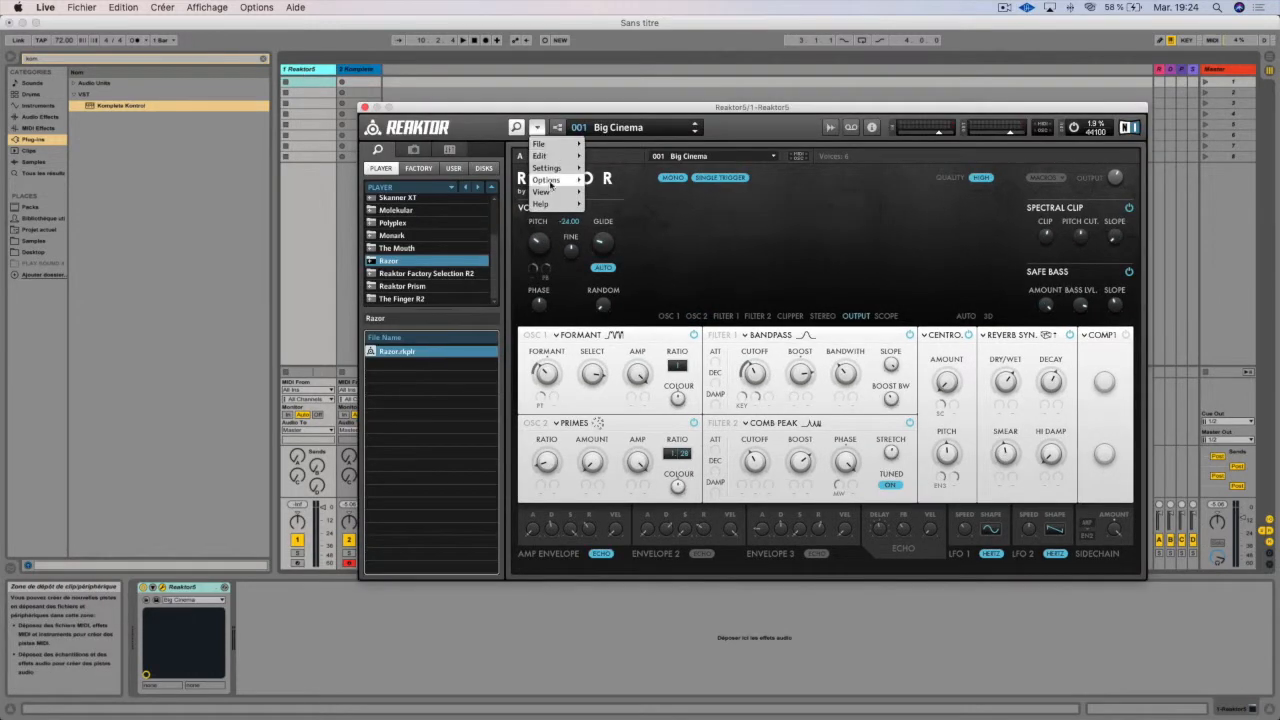
mouse_move(545, 192)
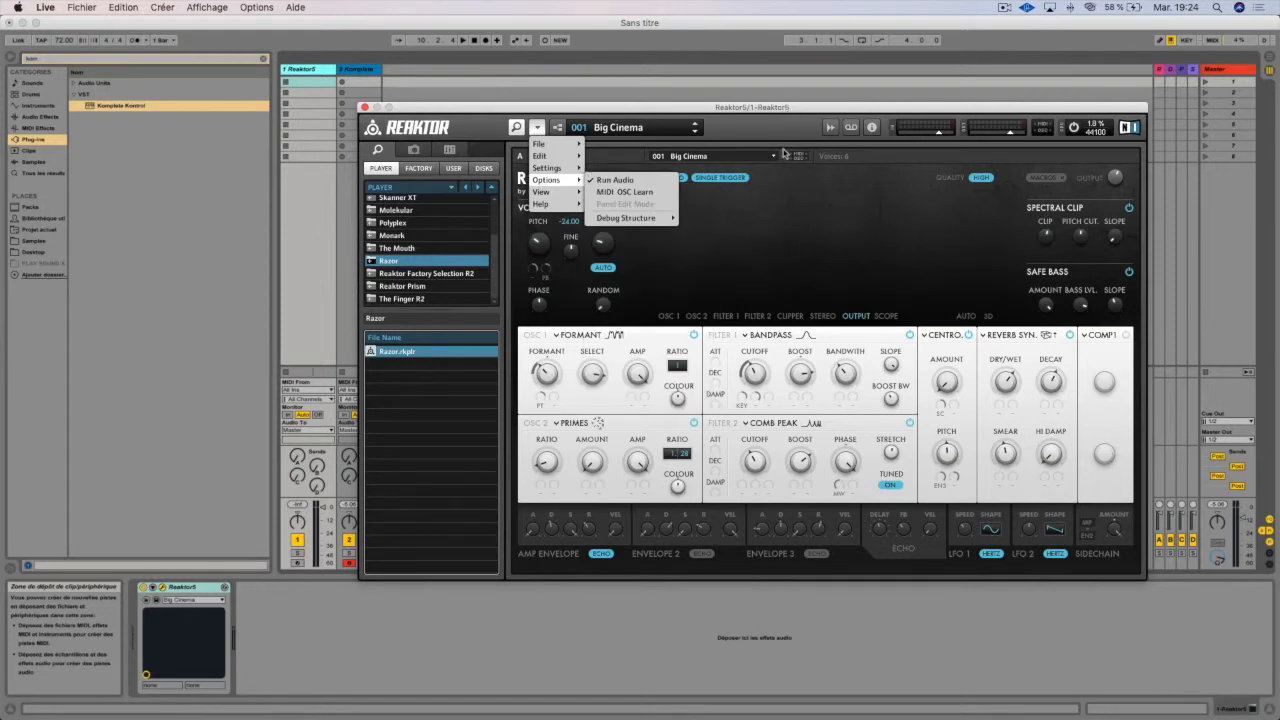
click(538, 145)
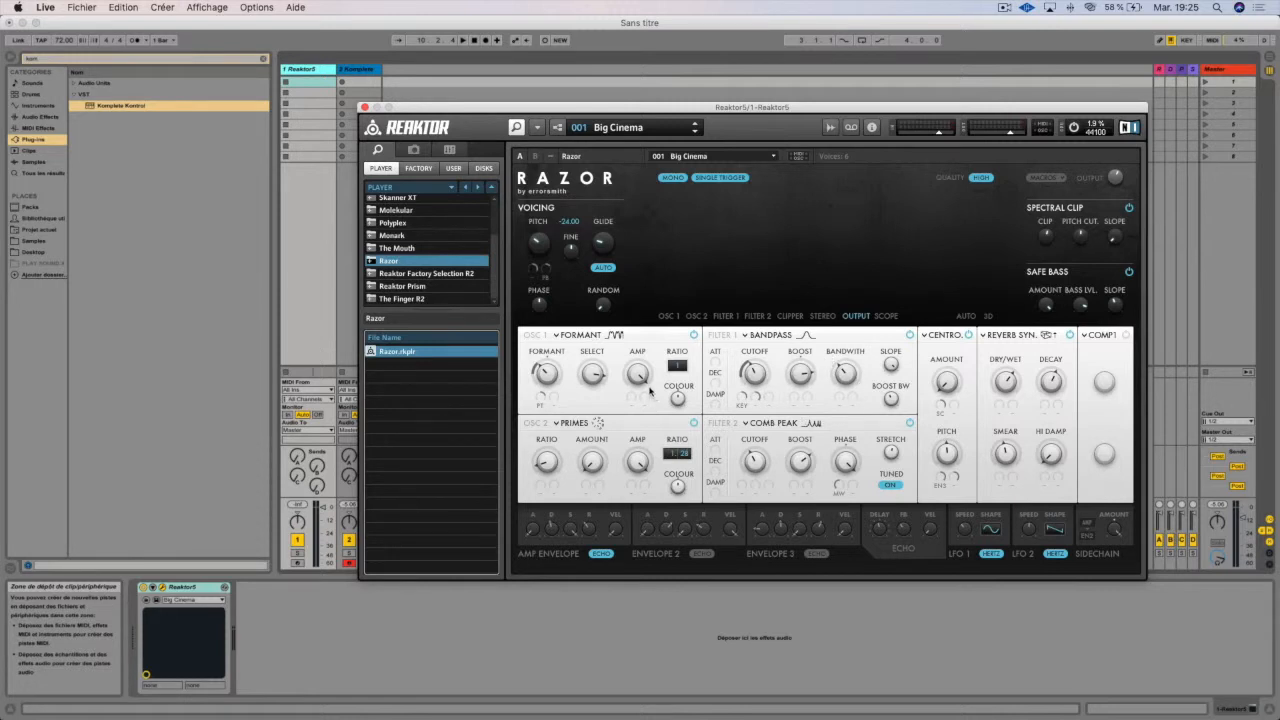
Turn off Razor's oscillators 1 and 2 and filter 1, and switch all three back on
click(694, 423)
click(693, 335)
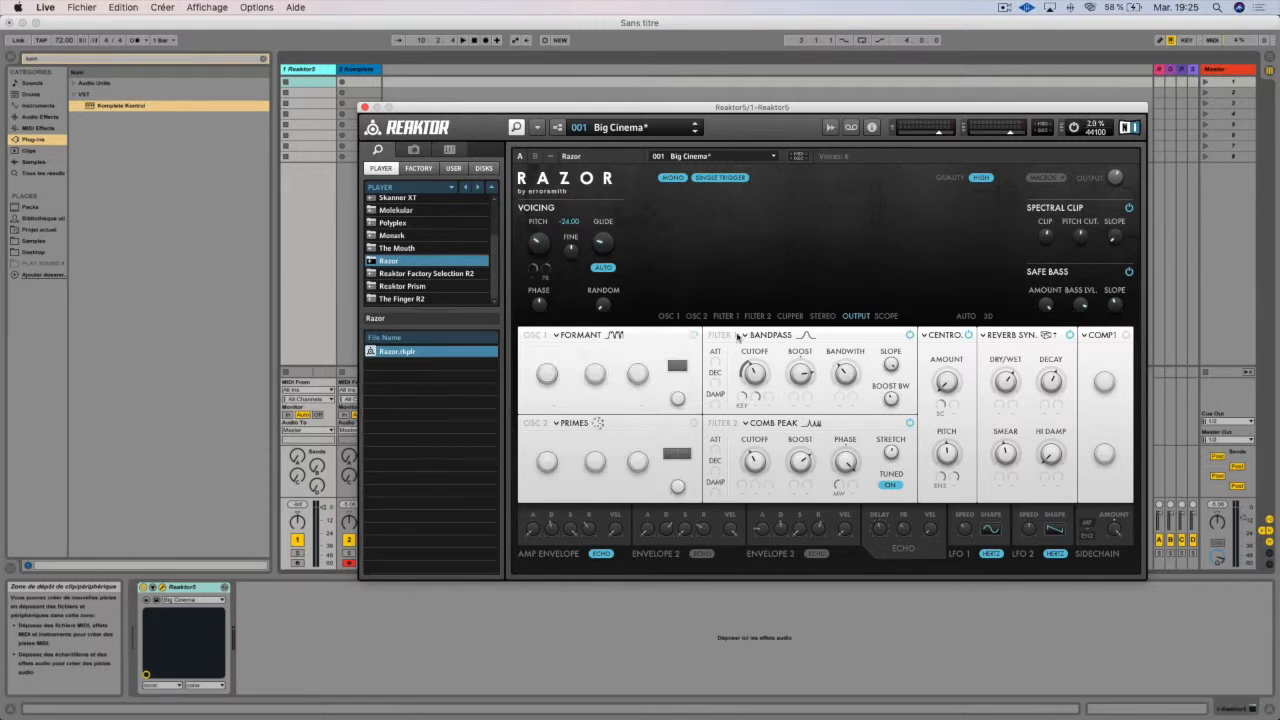
click(909, 335)
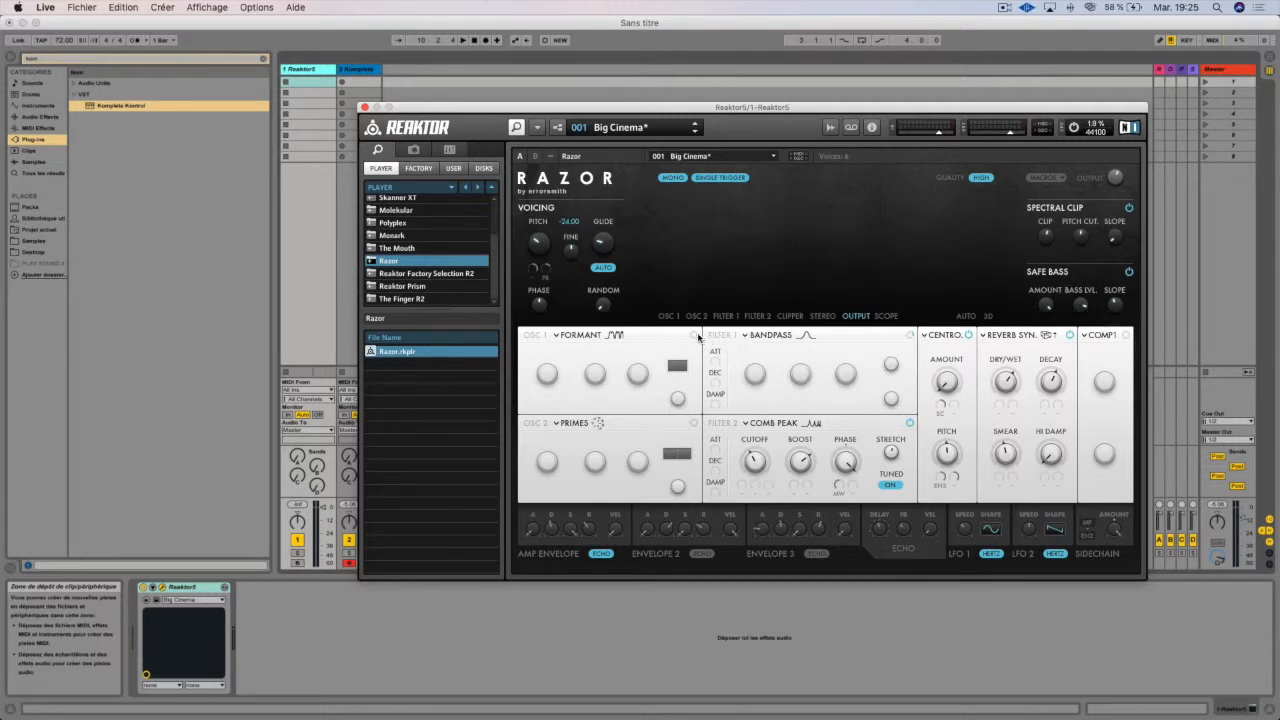
click(909, 335)
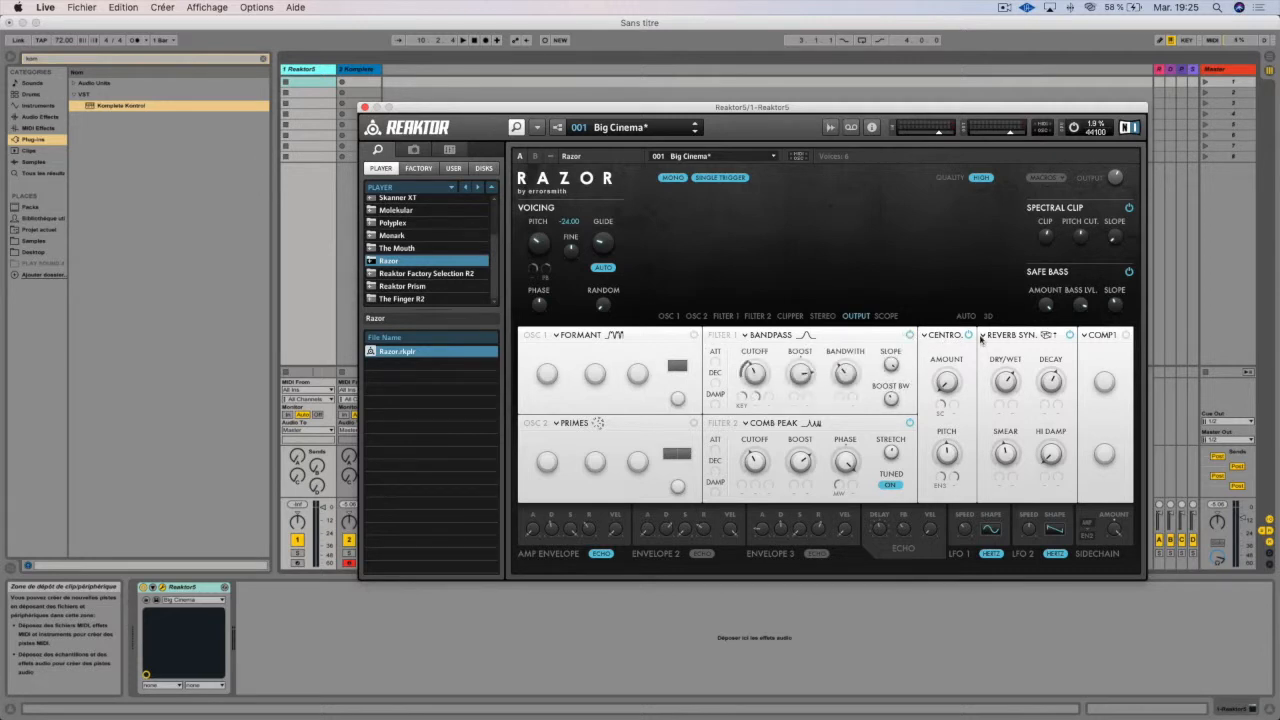
click(693, 335)
click(694, 423)
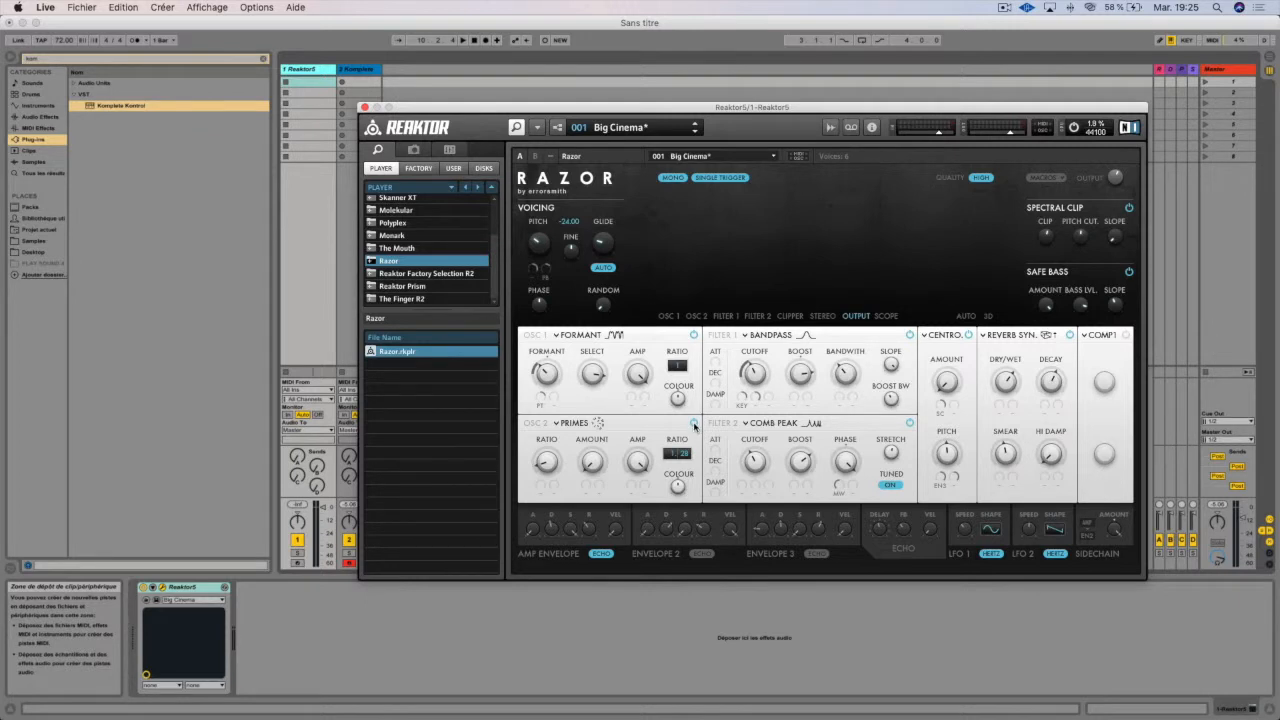
Examine the types available for Razor's oscillators, filter 2, dissonance effects, stereo effects and dynamics section
click(539, 425)
click(538, 337)
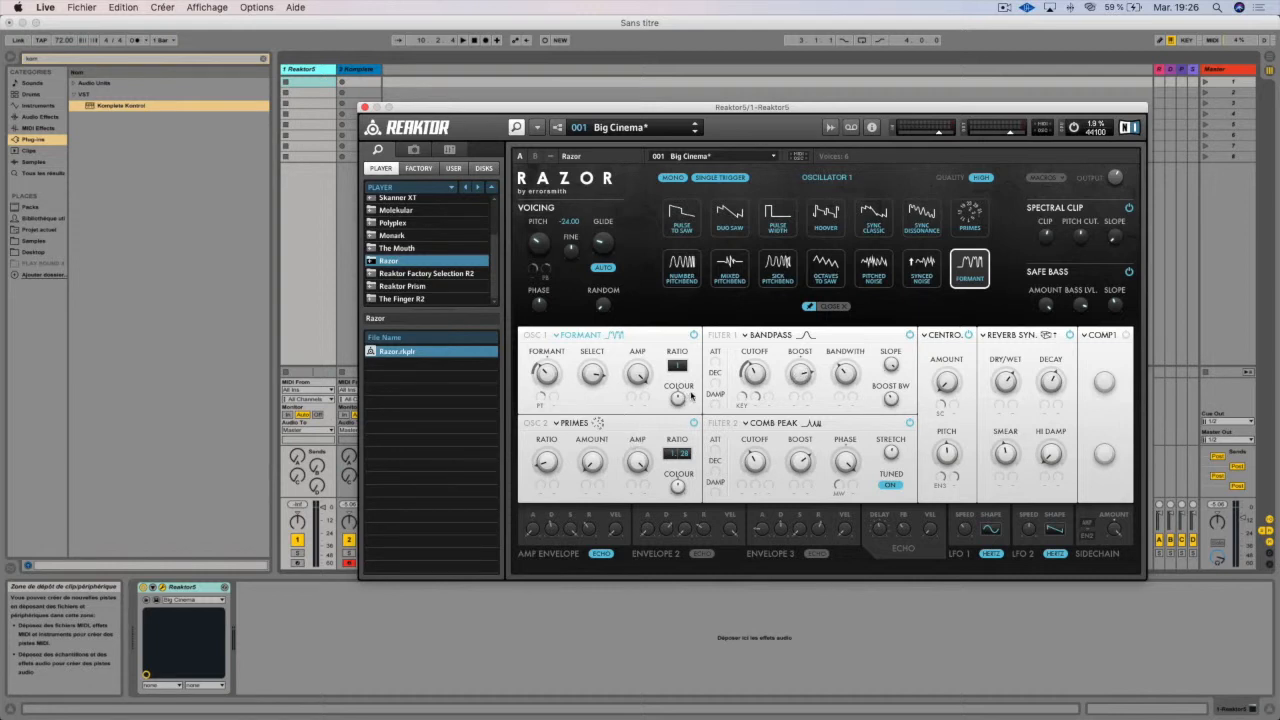
click(775, 426)
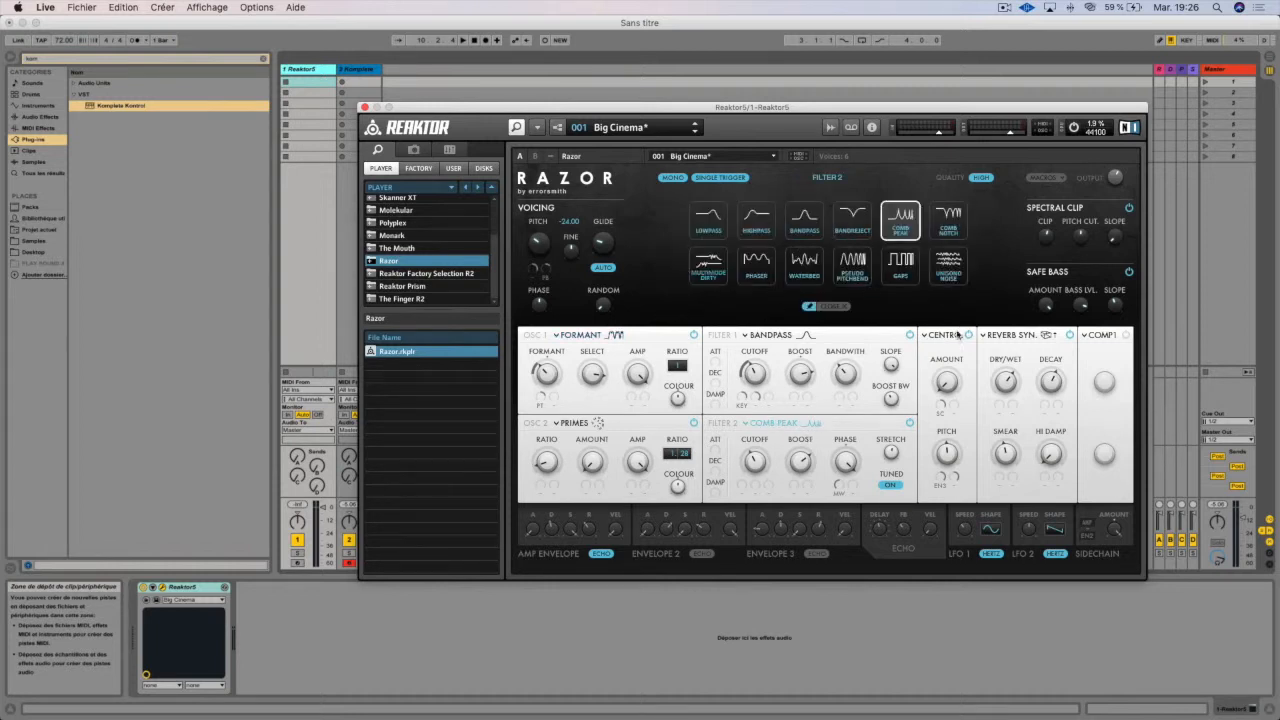
click(956, 336)
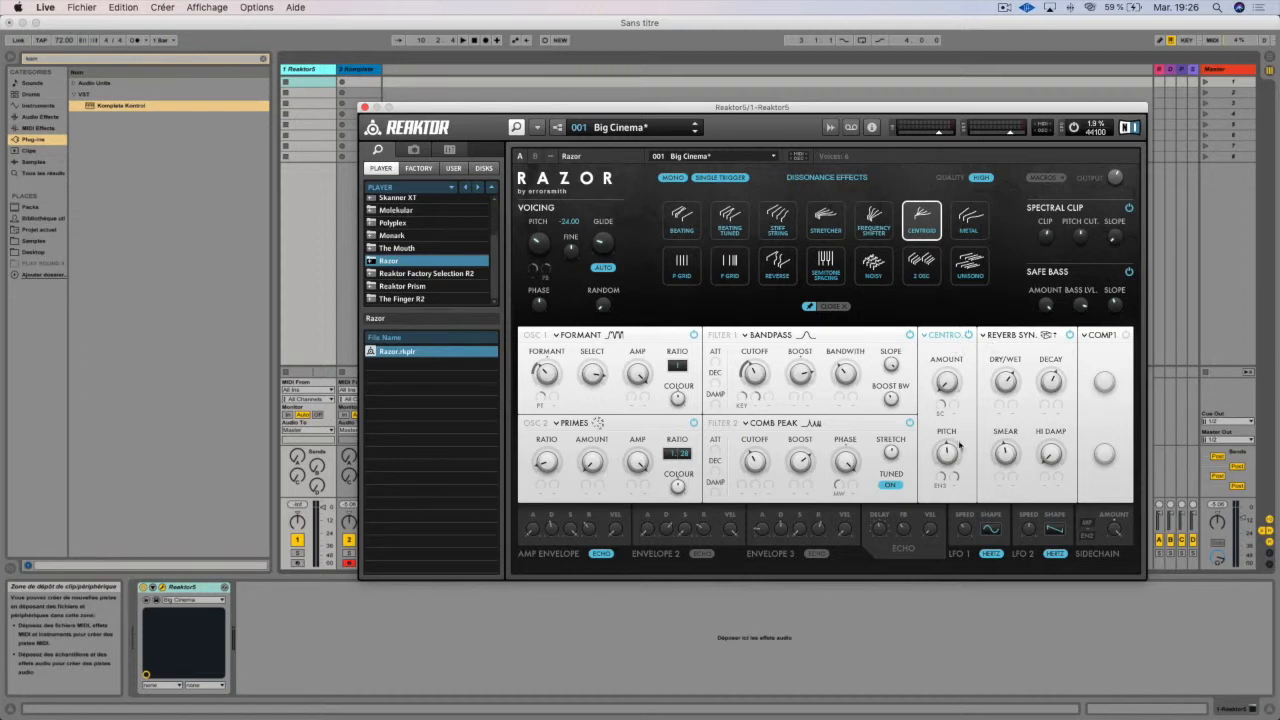
click(1017, 342)
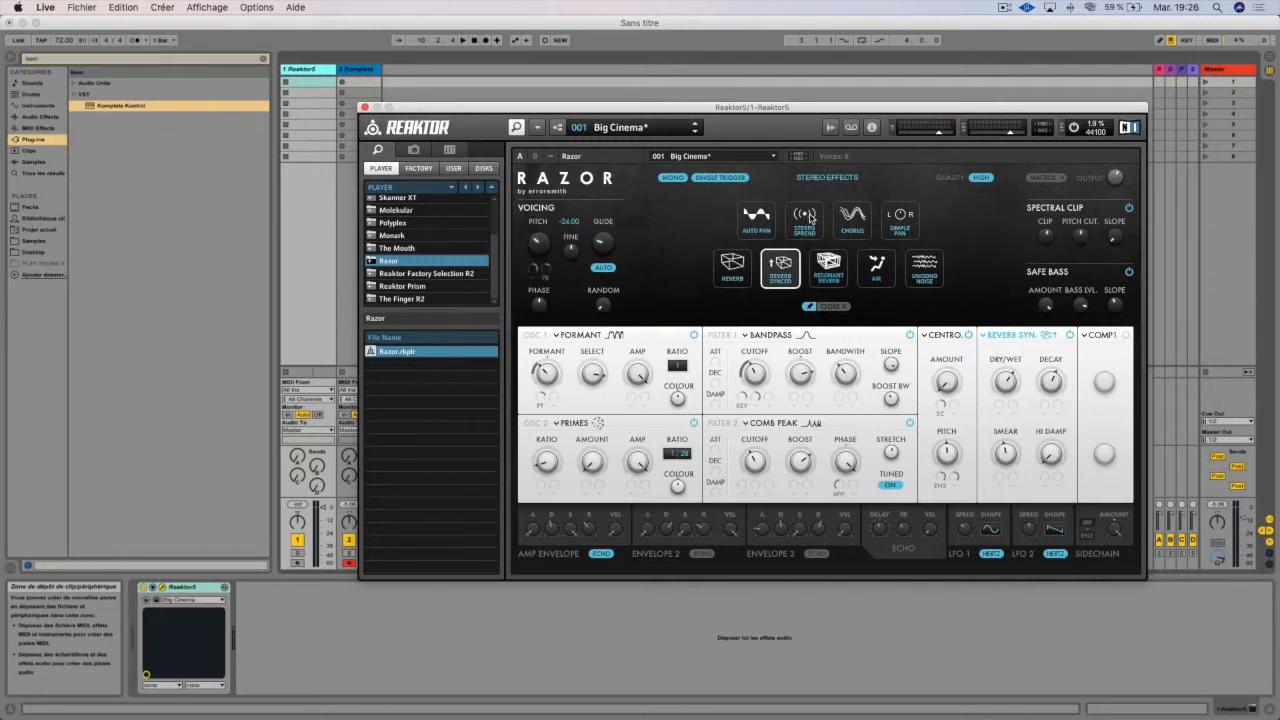
click(1104, 337)
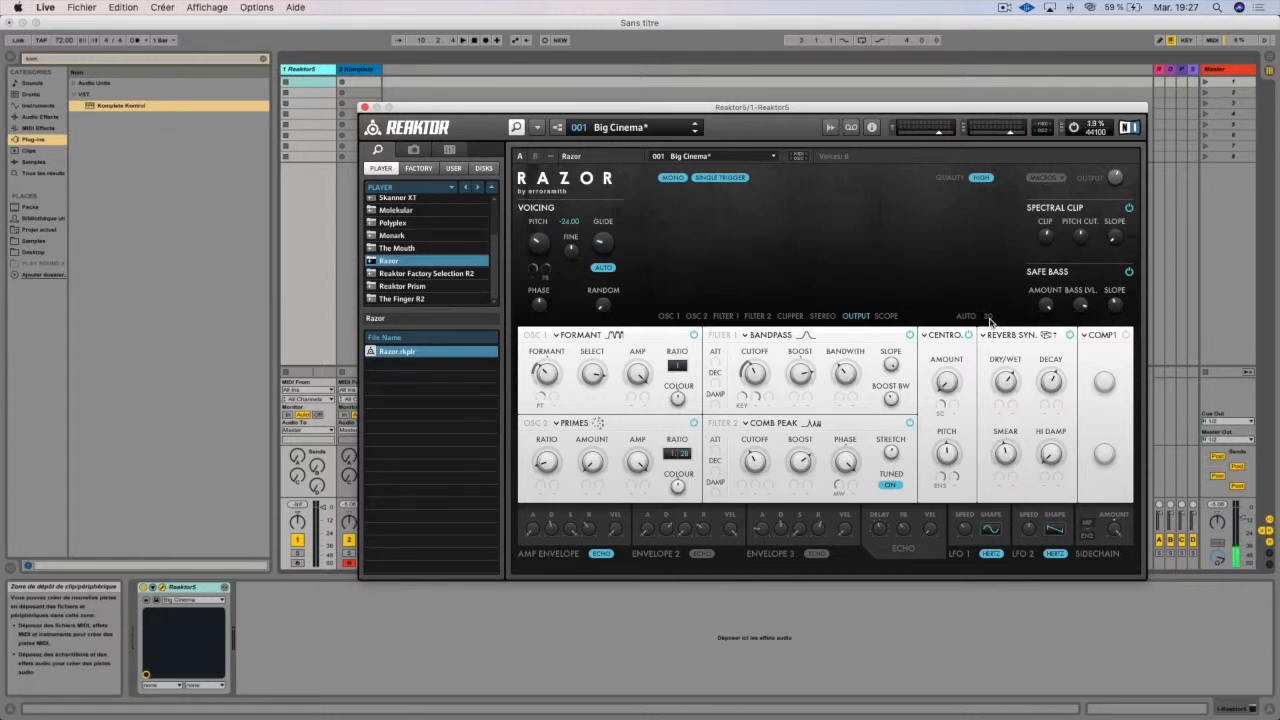
View the Scope display on the Reaktor5 track and the 3D spectrum of Ambitional on the Komplete track
click(887, 316)
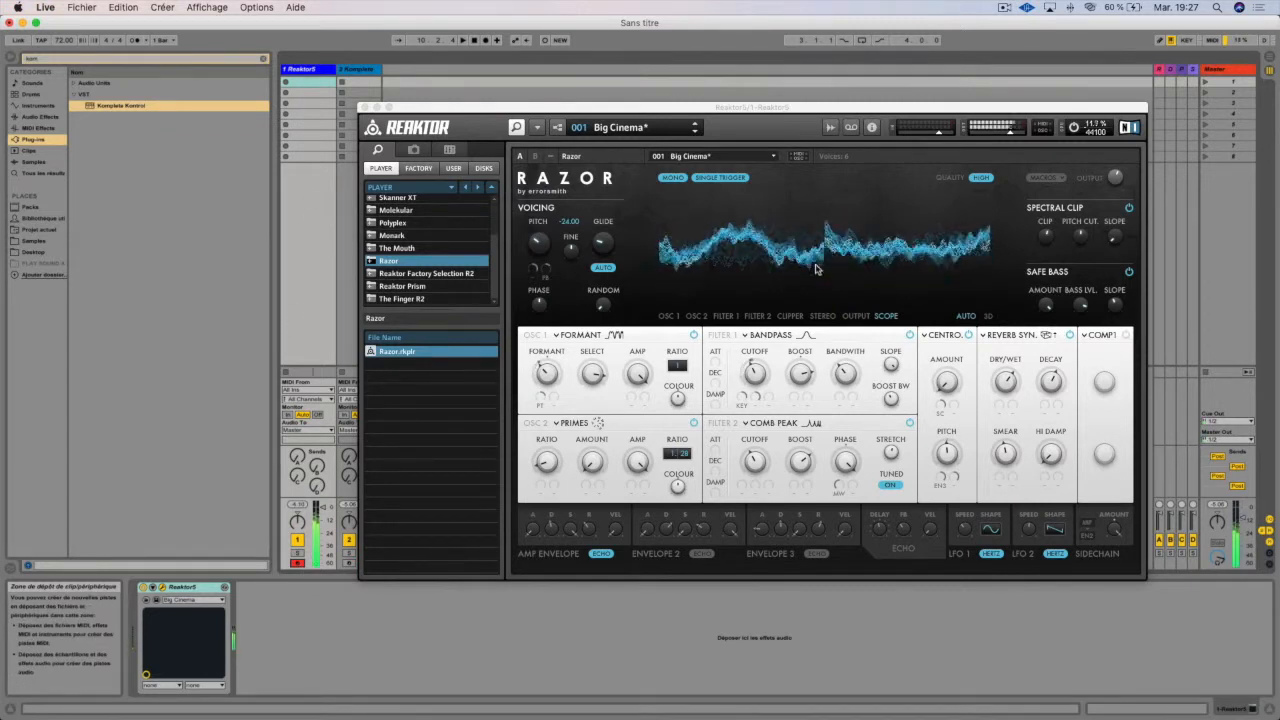
click(357, 69)
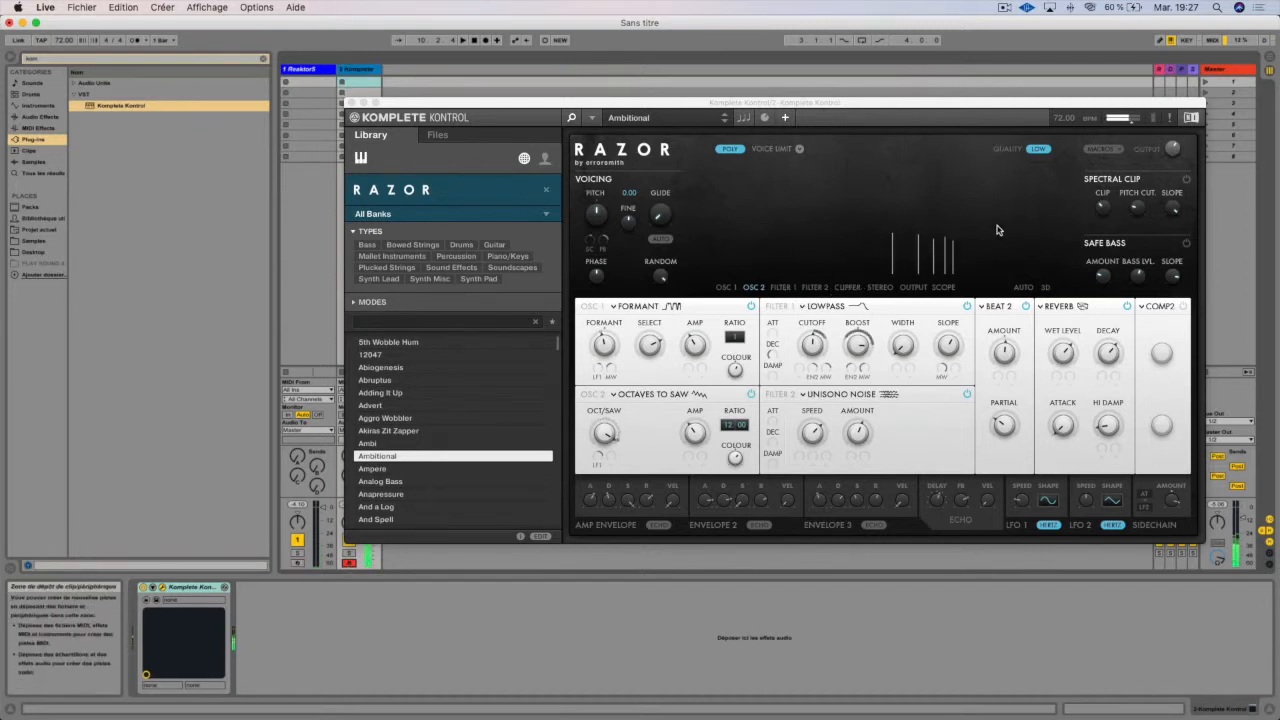
click(1046, 292)
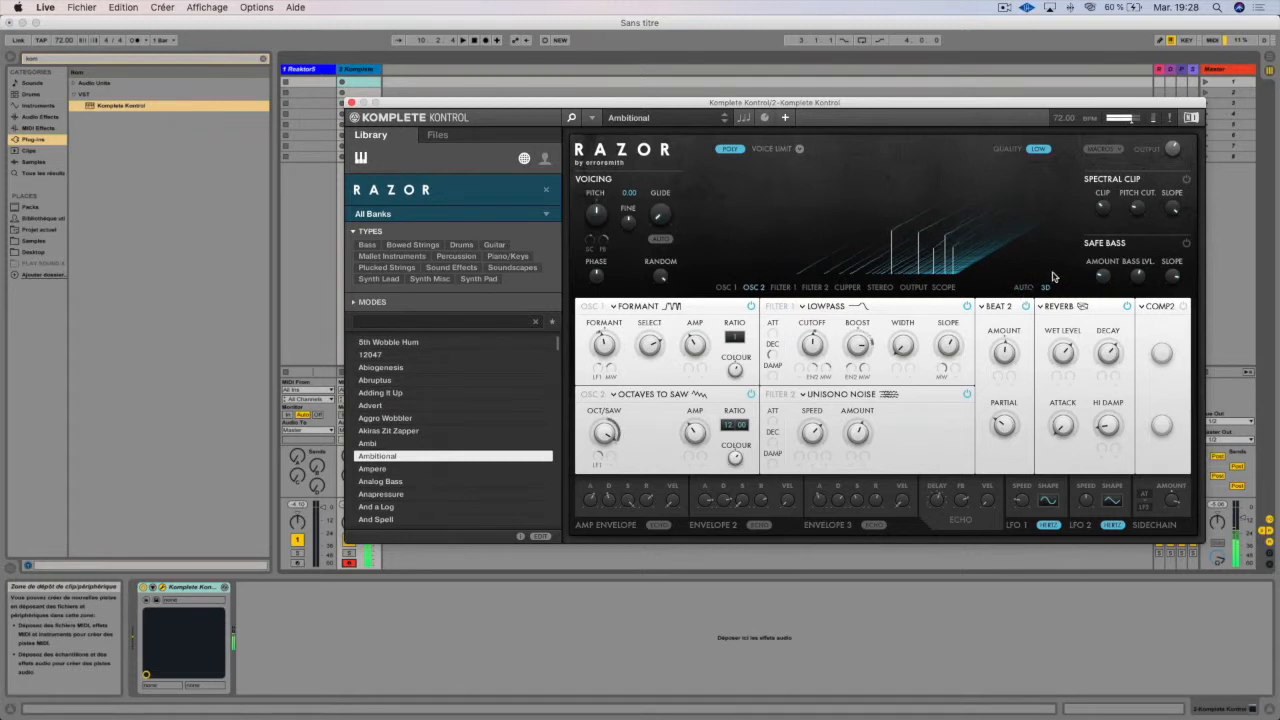
click(1046, 288)
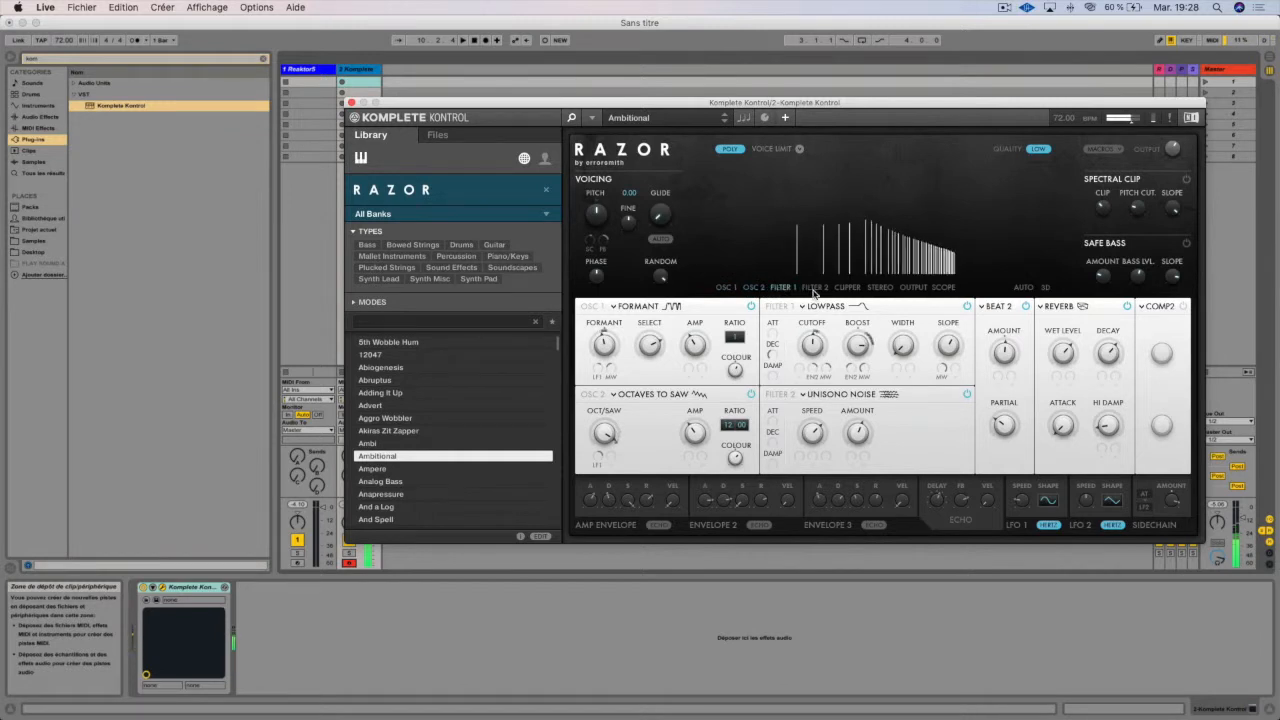
View Ambitional's signal at the Clipper and Stereo stages and on the Scope
click(848, 288)
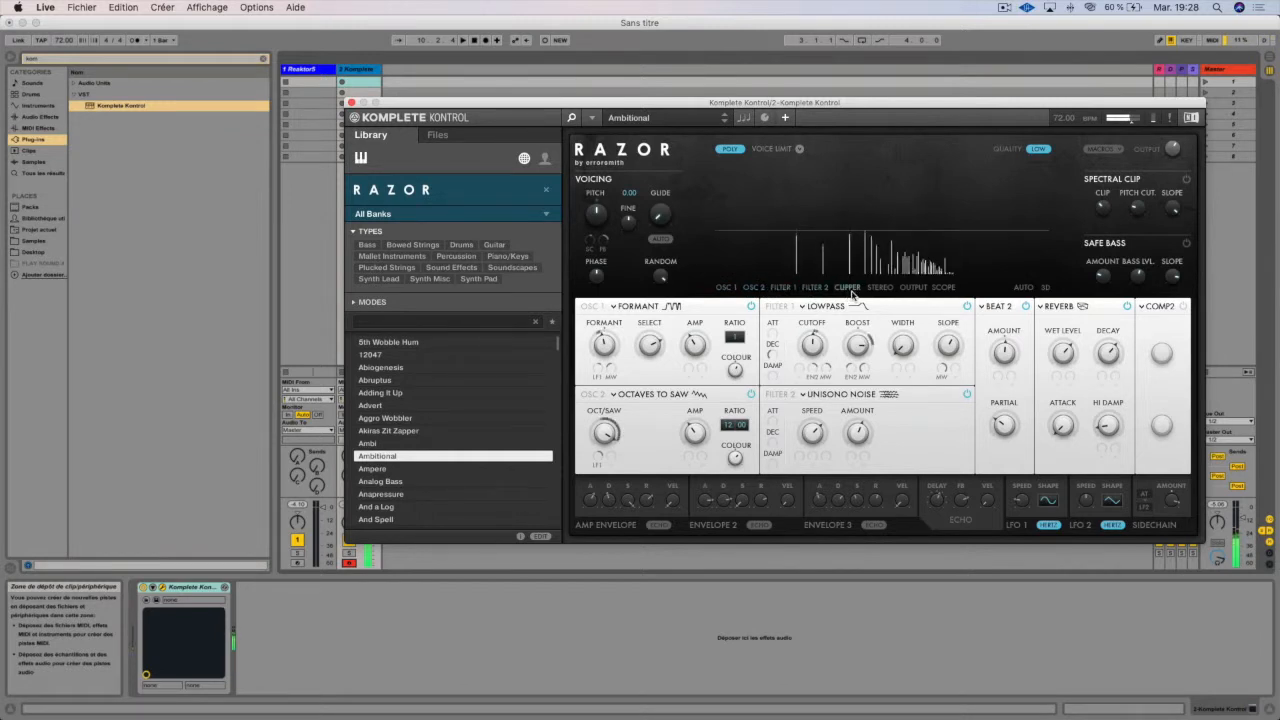
click(880, 288)
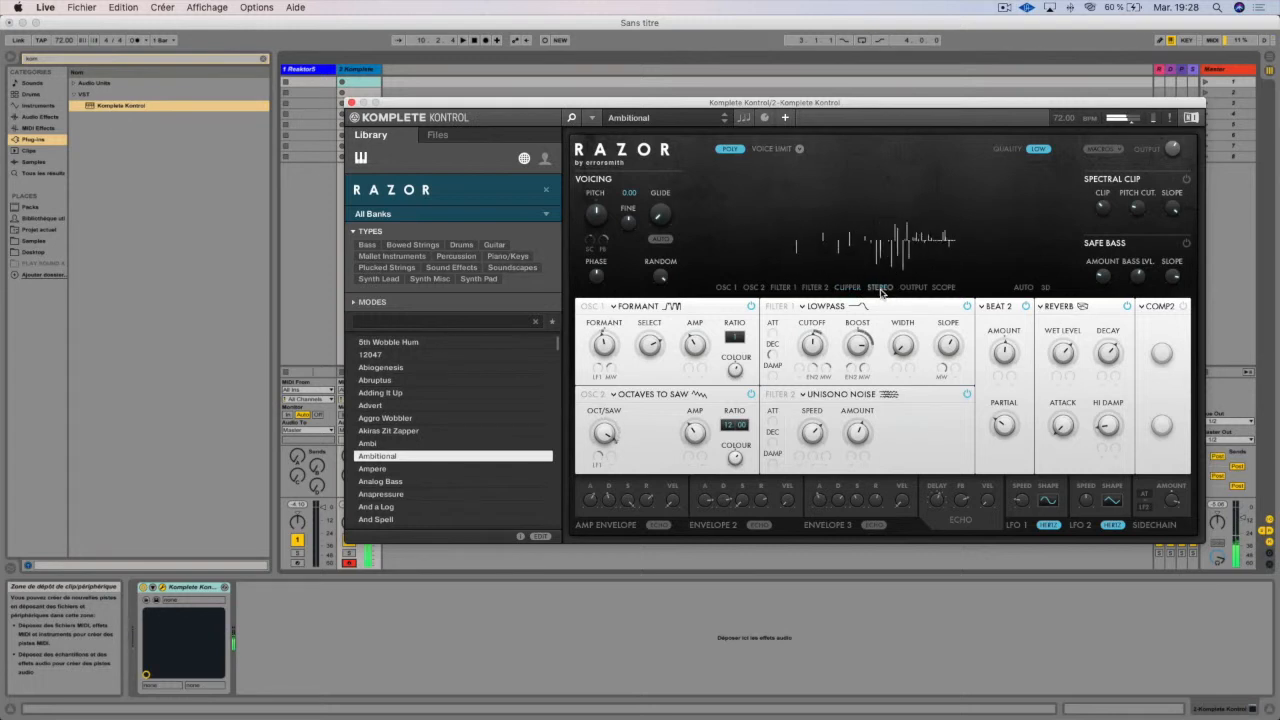
click(944, 288)
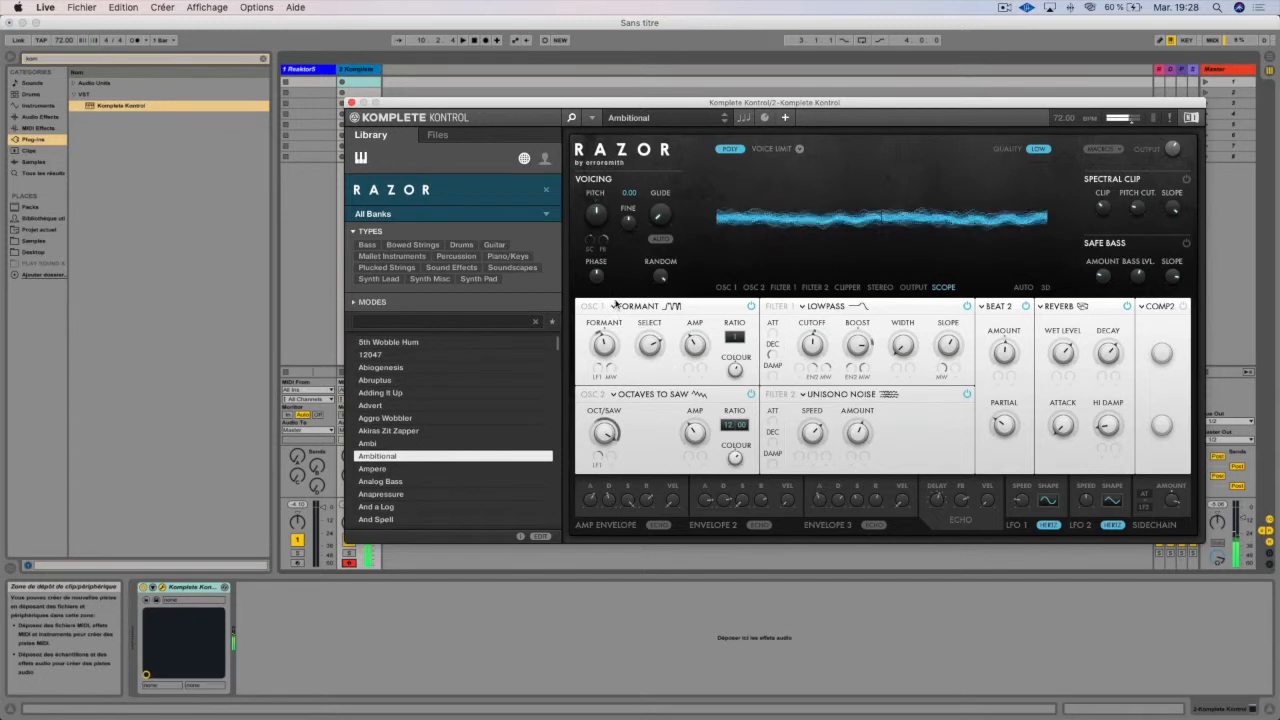
Turn off oscillator 2, audition Sync Dissonance, Sync Classic, Pitched Noise, Octaves to Saw and Number Pitchbend on oscillator 1, and settle on Pulse to Saw
click(751, 393)
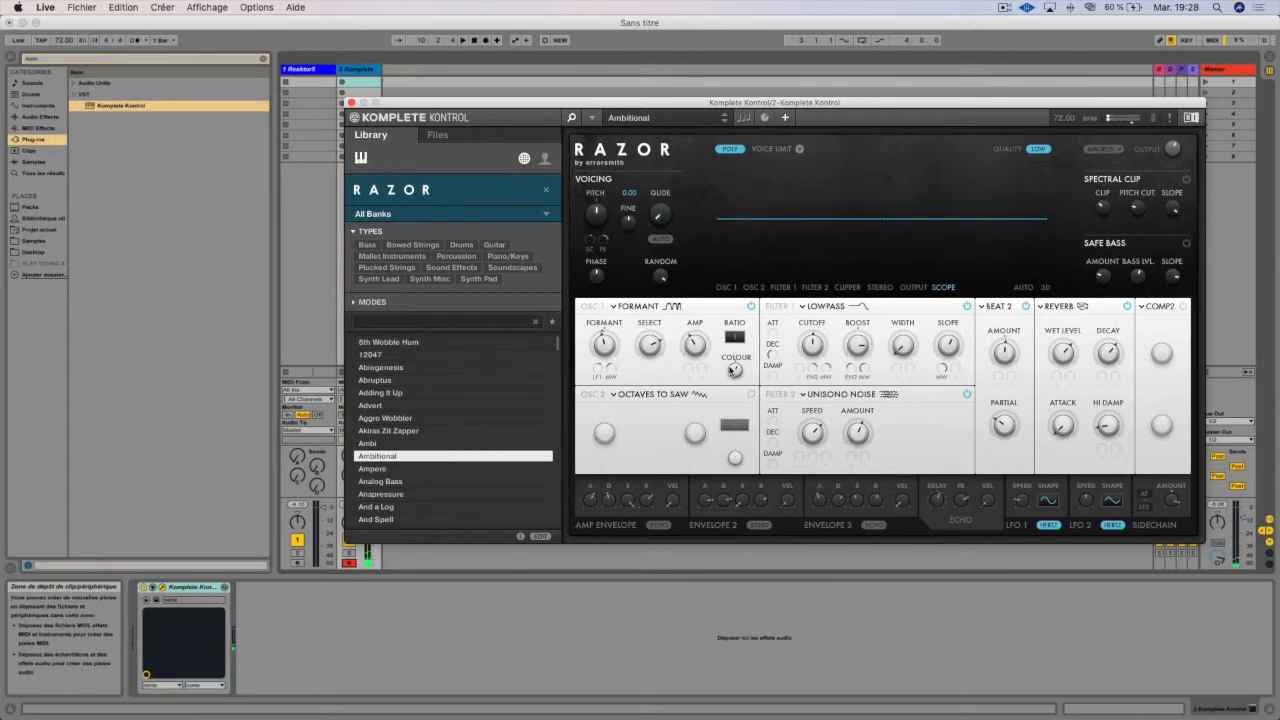
click(659, 307)
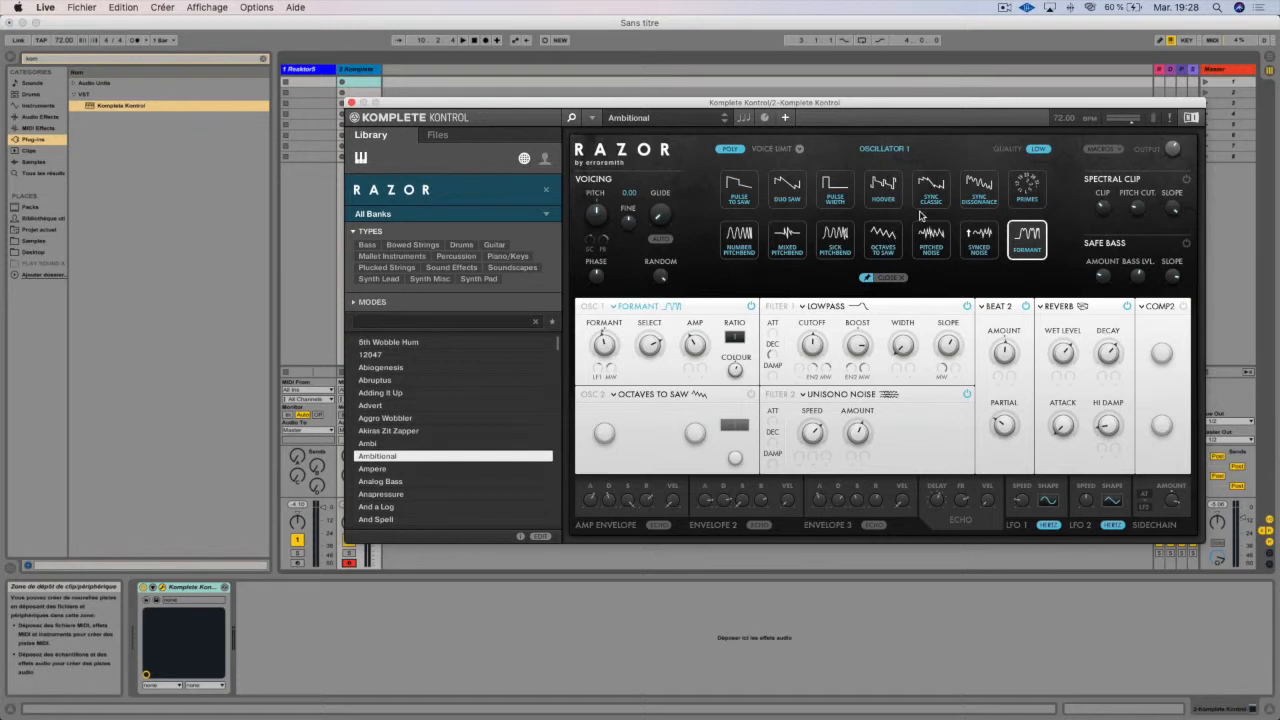
click(984, 192)
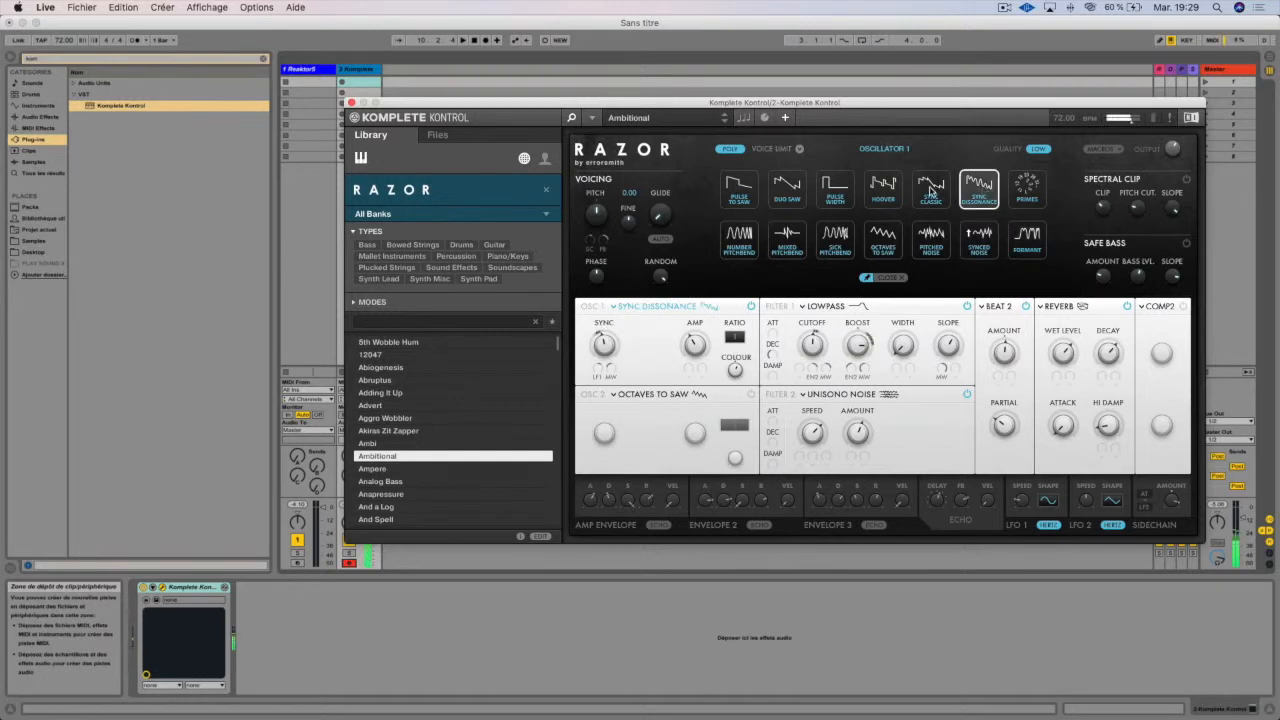
click(931, 190)
click(930, 238)
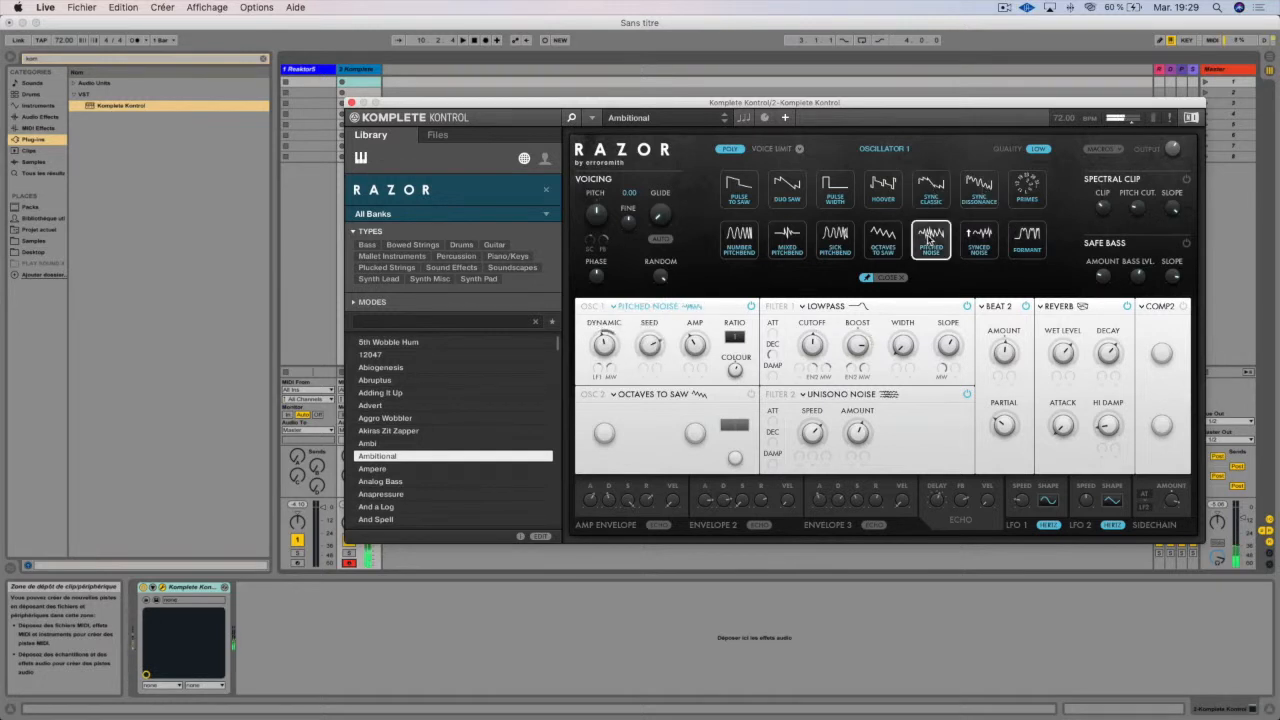
click(884, 237)
click(740, 236)
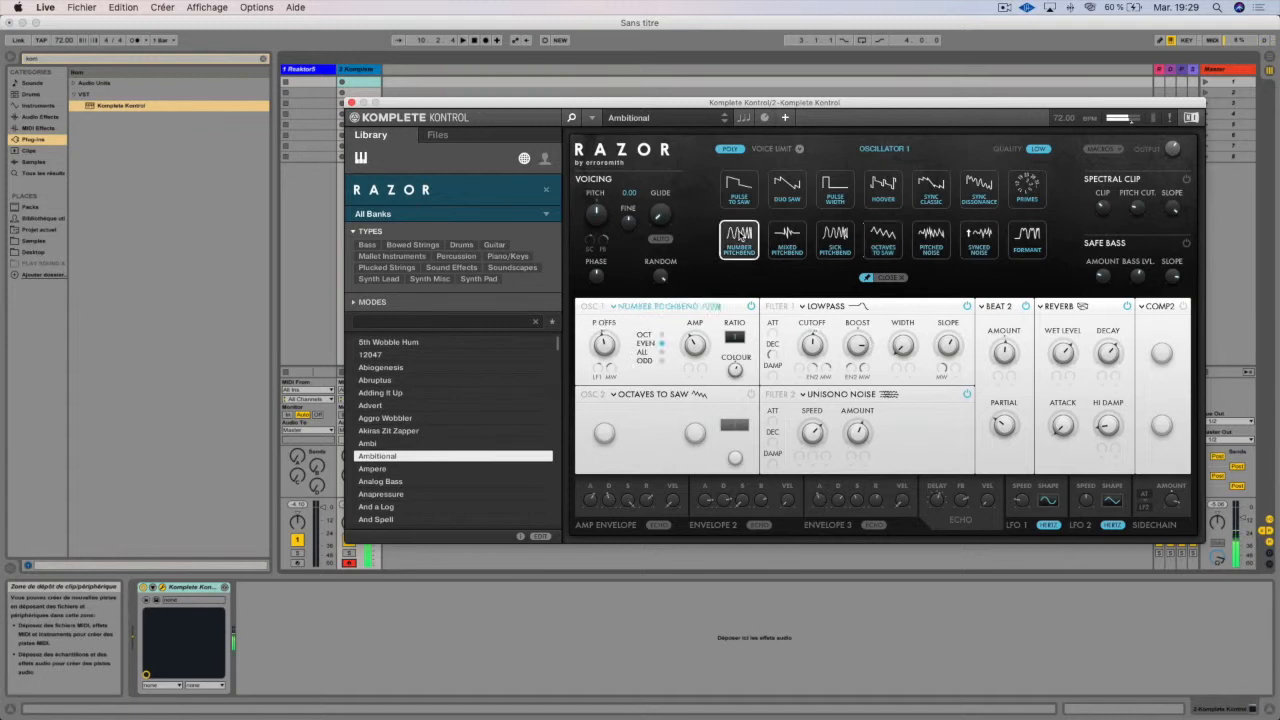
click(743, 196)
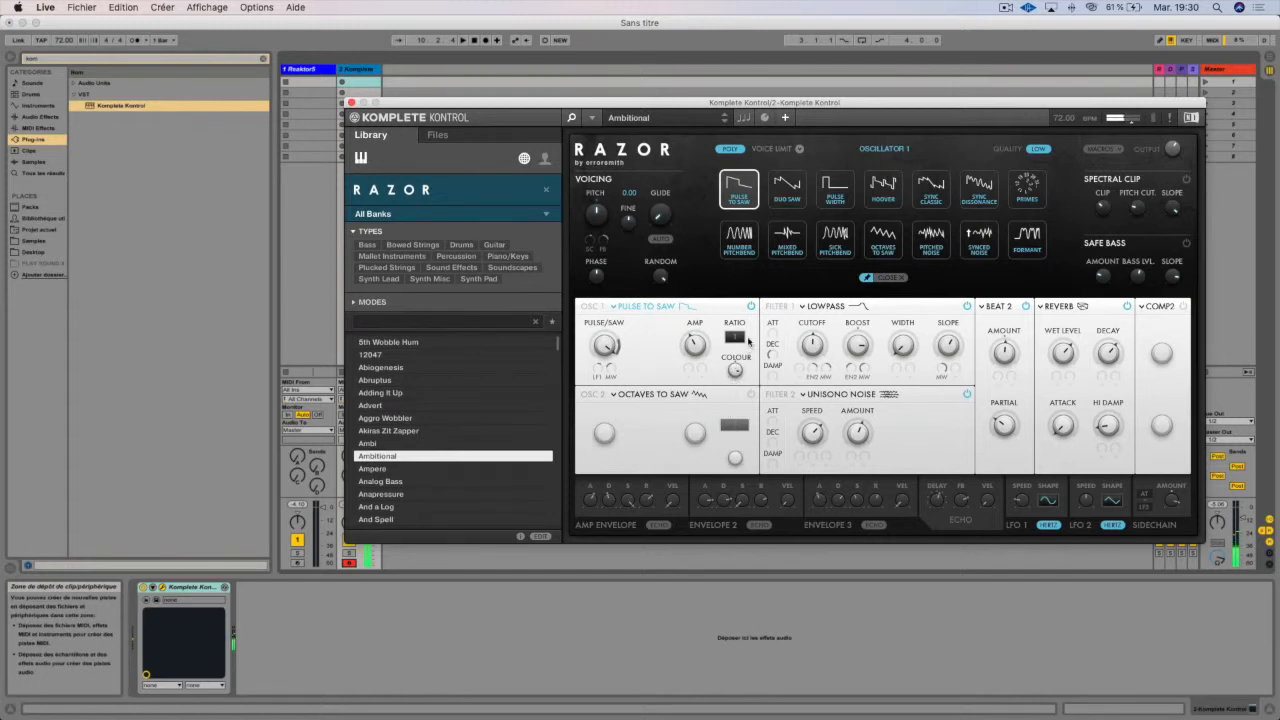
Switch oscillator 2 on as Pulse to Saw, lower its Pulse/Saw amount, and compare the sound with the oscillator off and on
click(595, 399)
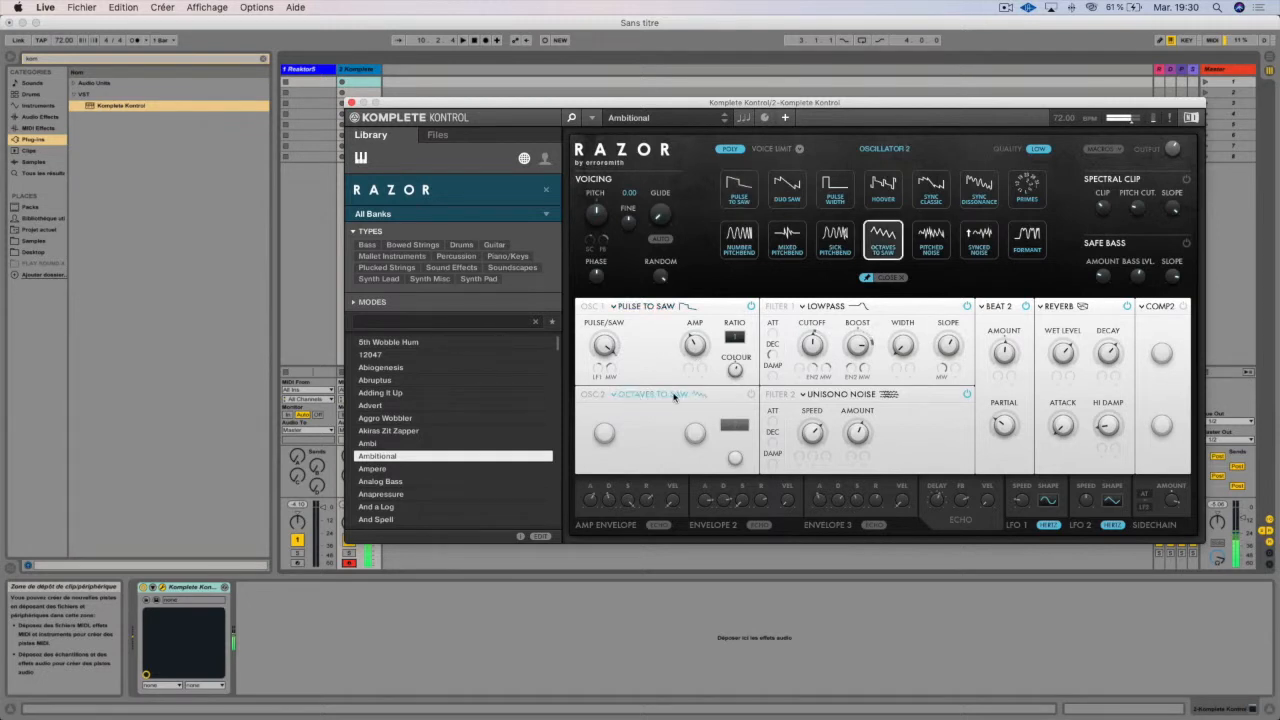
click(753, 395)
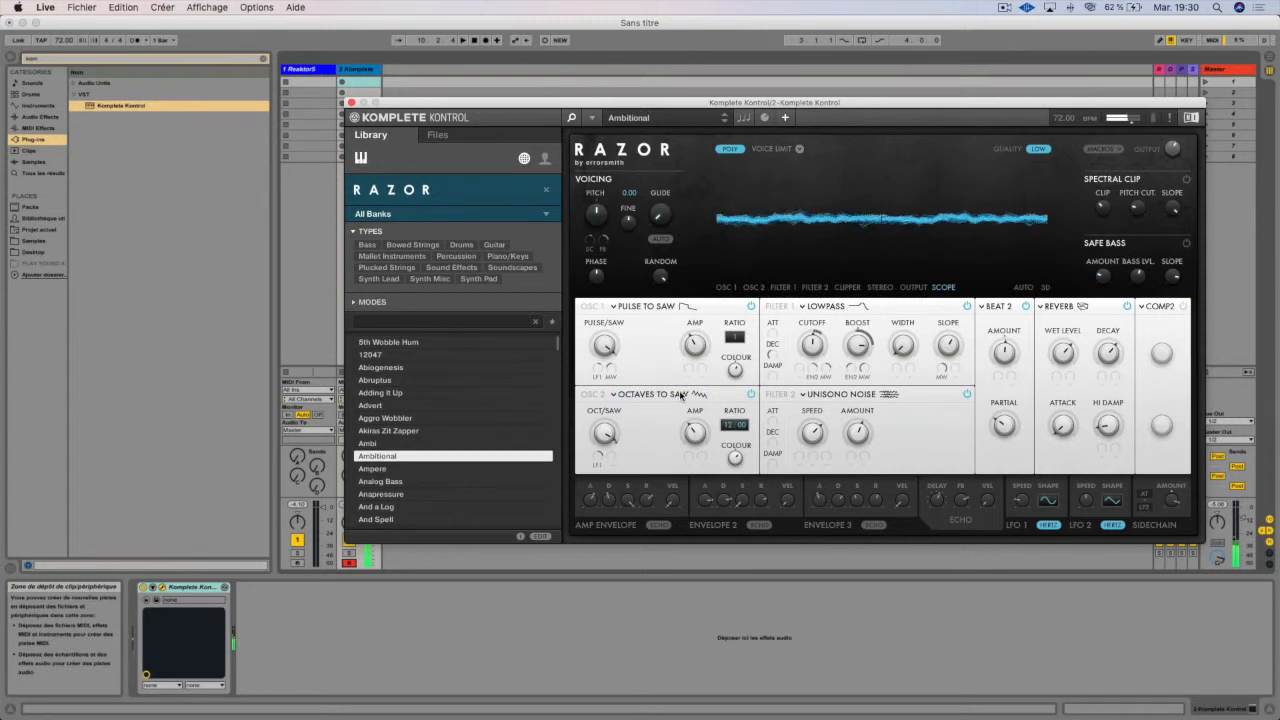
click(746, 193)
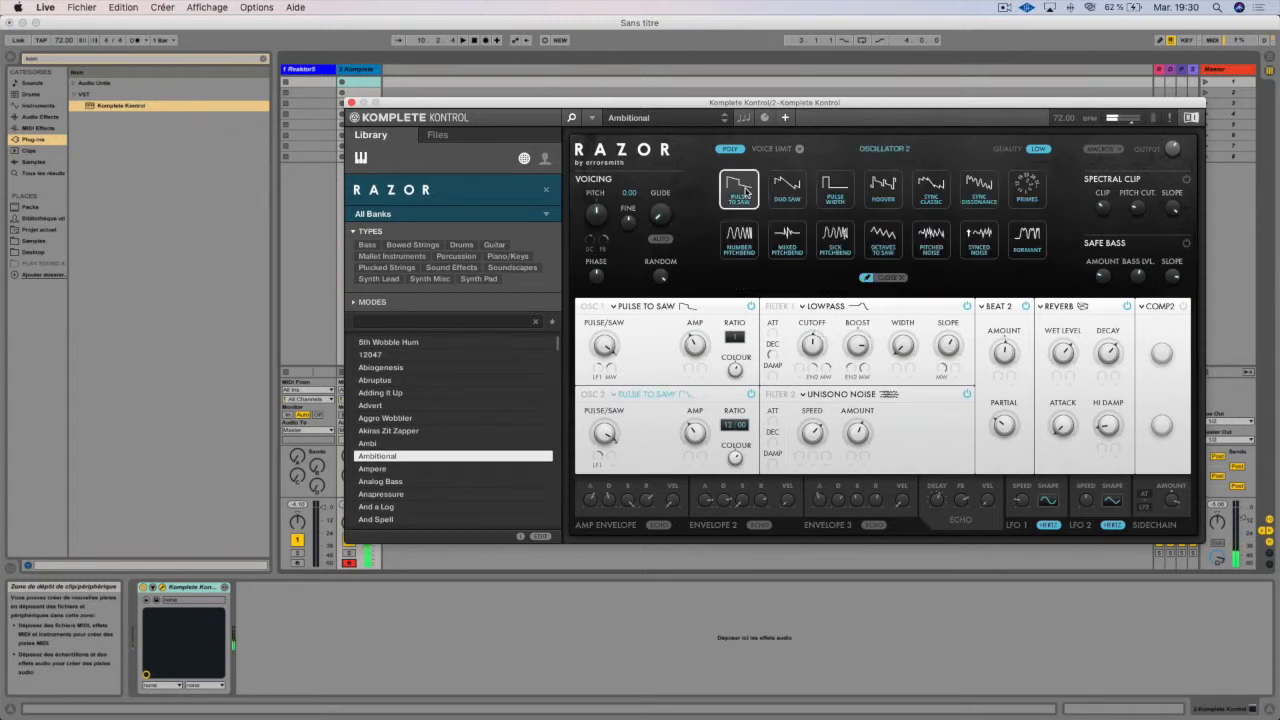
drag(606, 430, 606, 500)
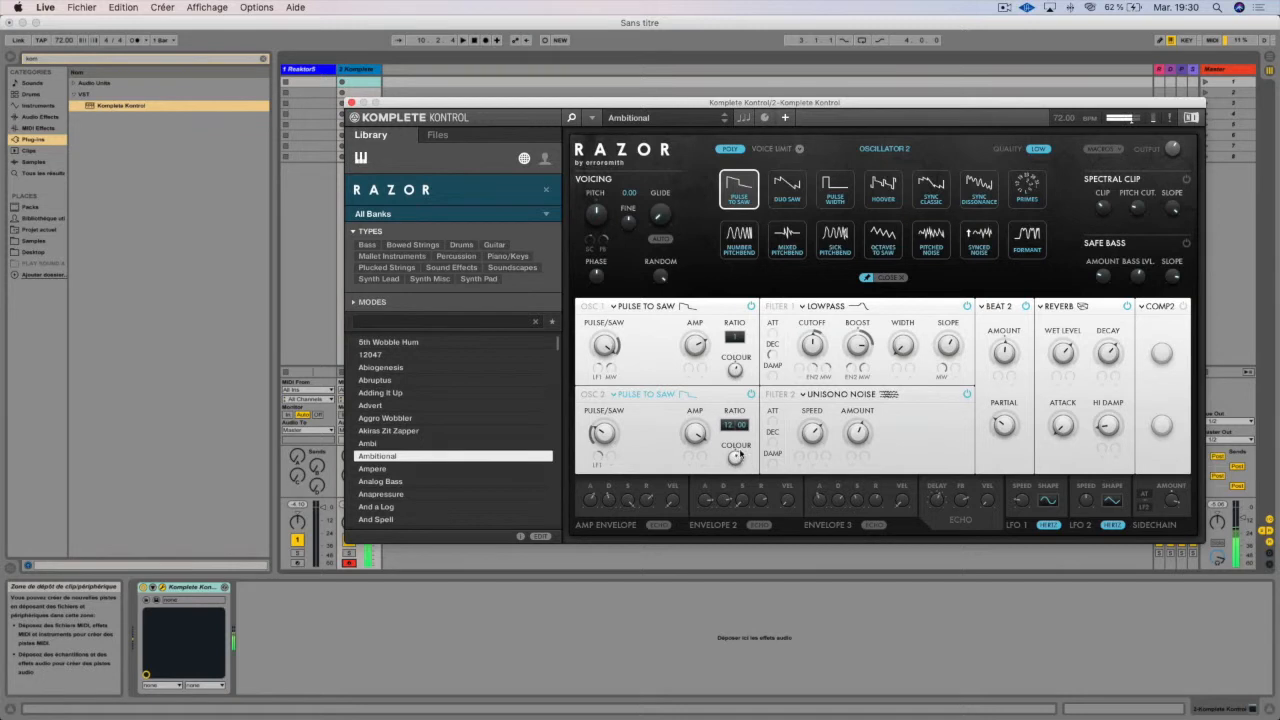
click(752, 395)
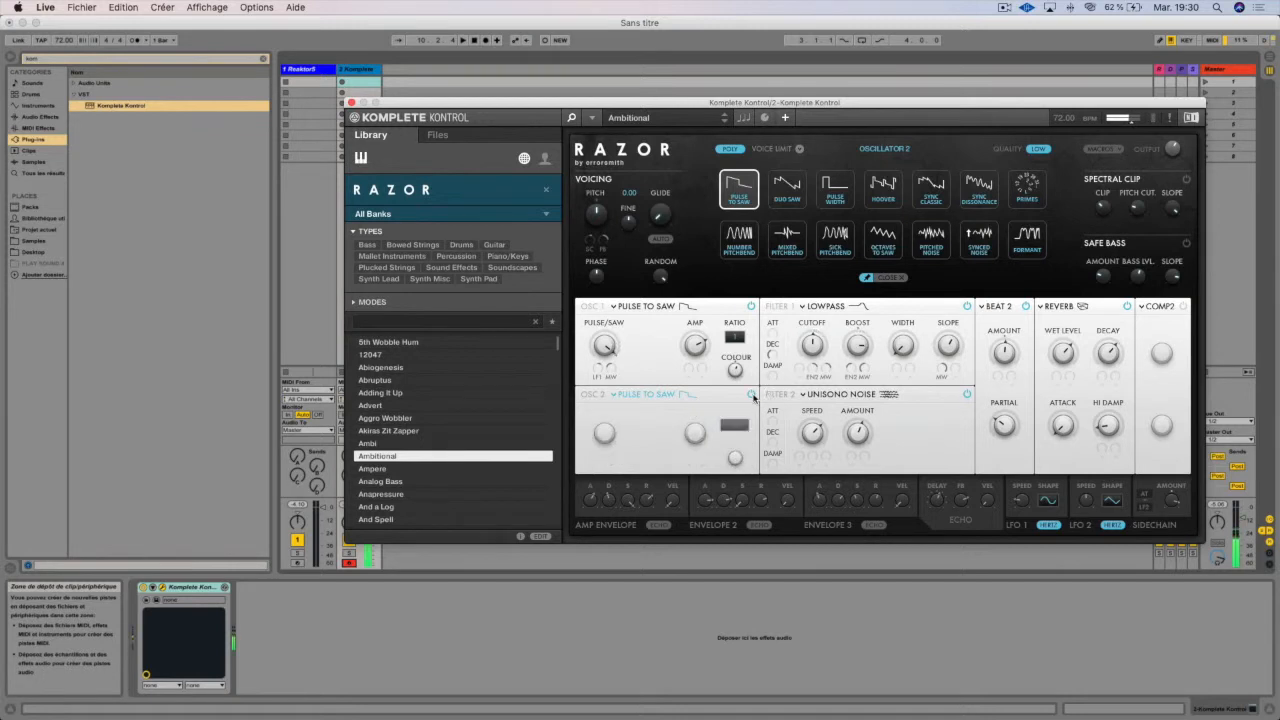
click(752, 395)
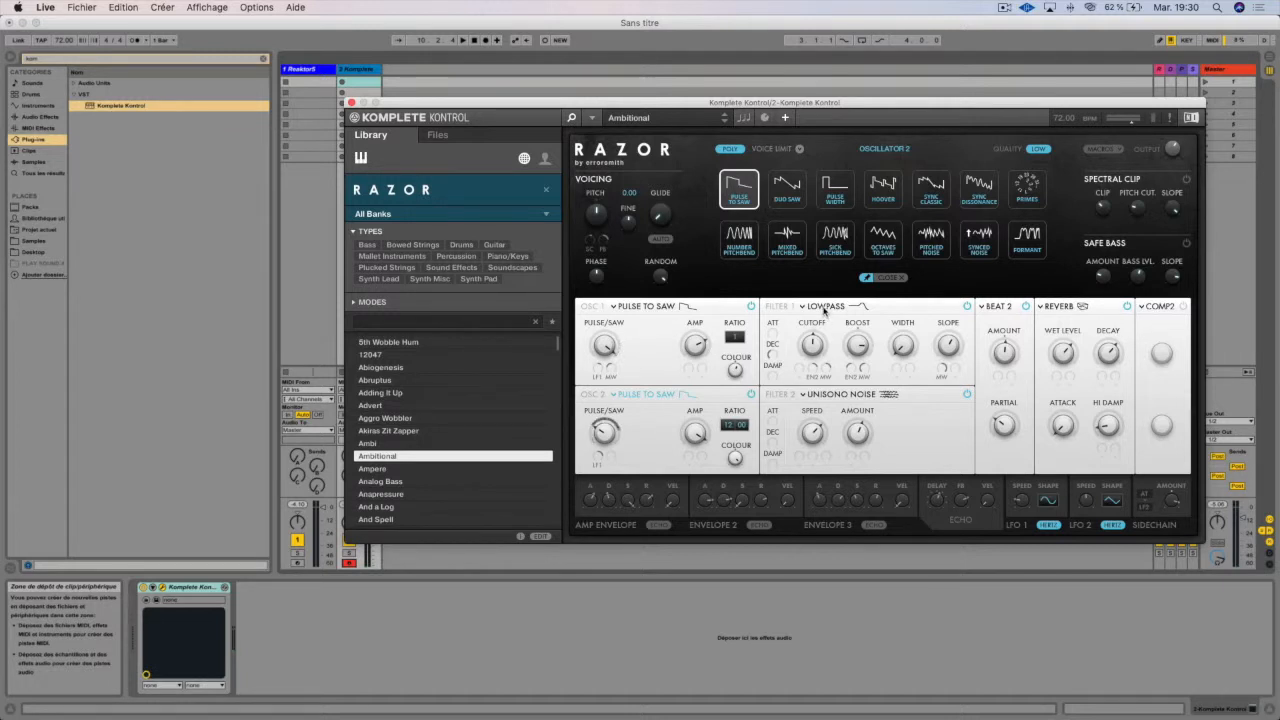
Audition the Lowpass Ramps, Lowpass Broad, Lowpass Phaser and Lowpass Dirty types on filter 1
click(790, 307)
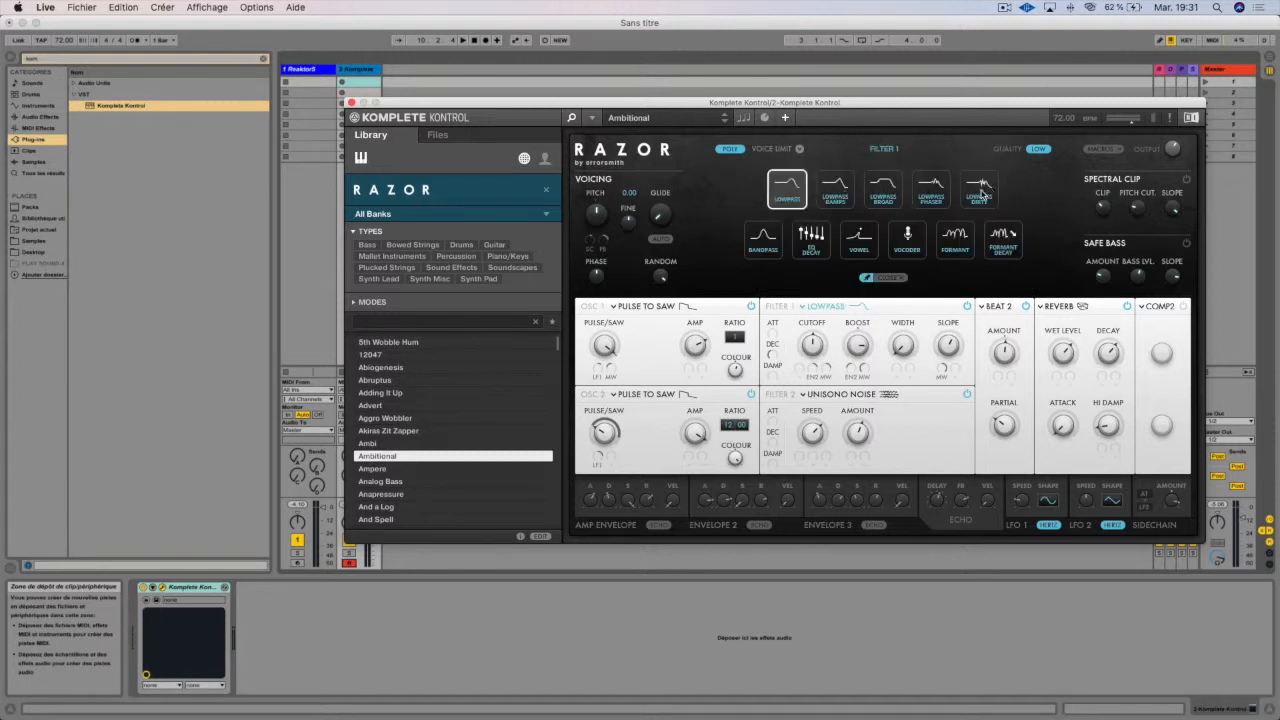
click(834, 196)
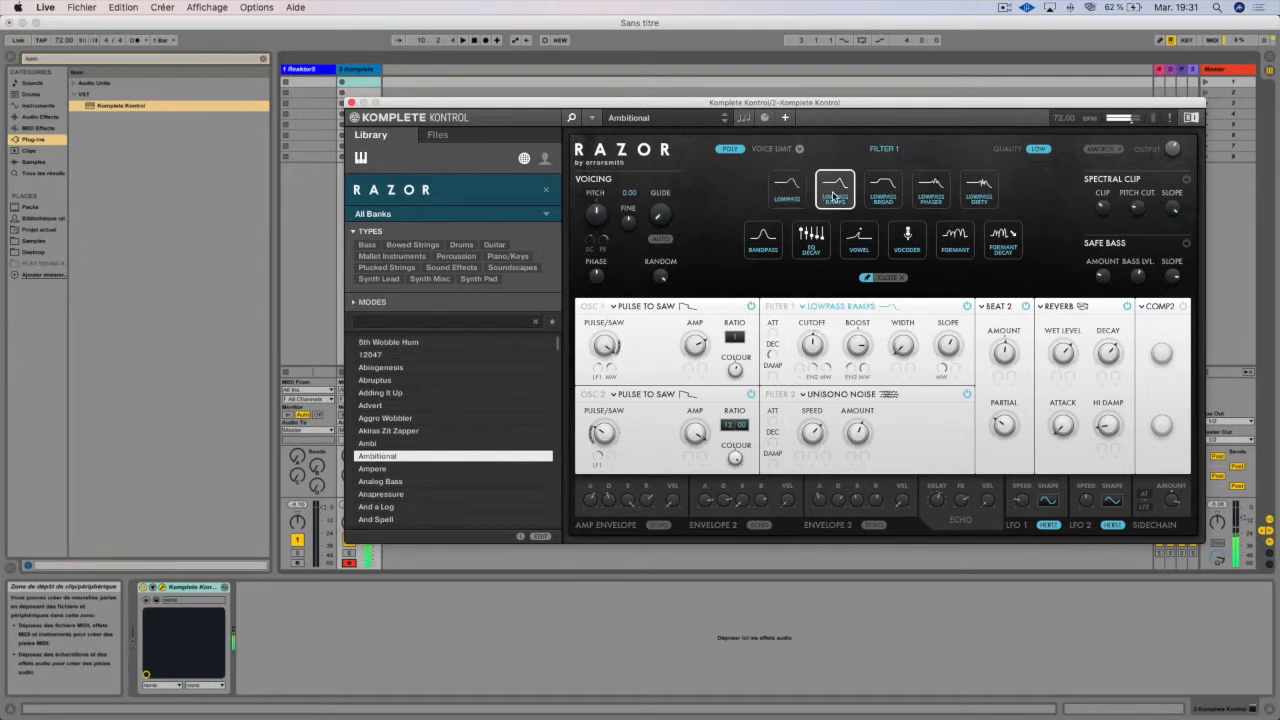
click(895, 196)
click(937, 190)
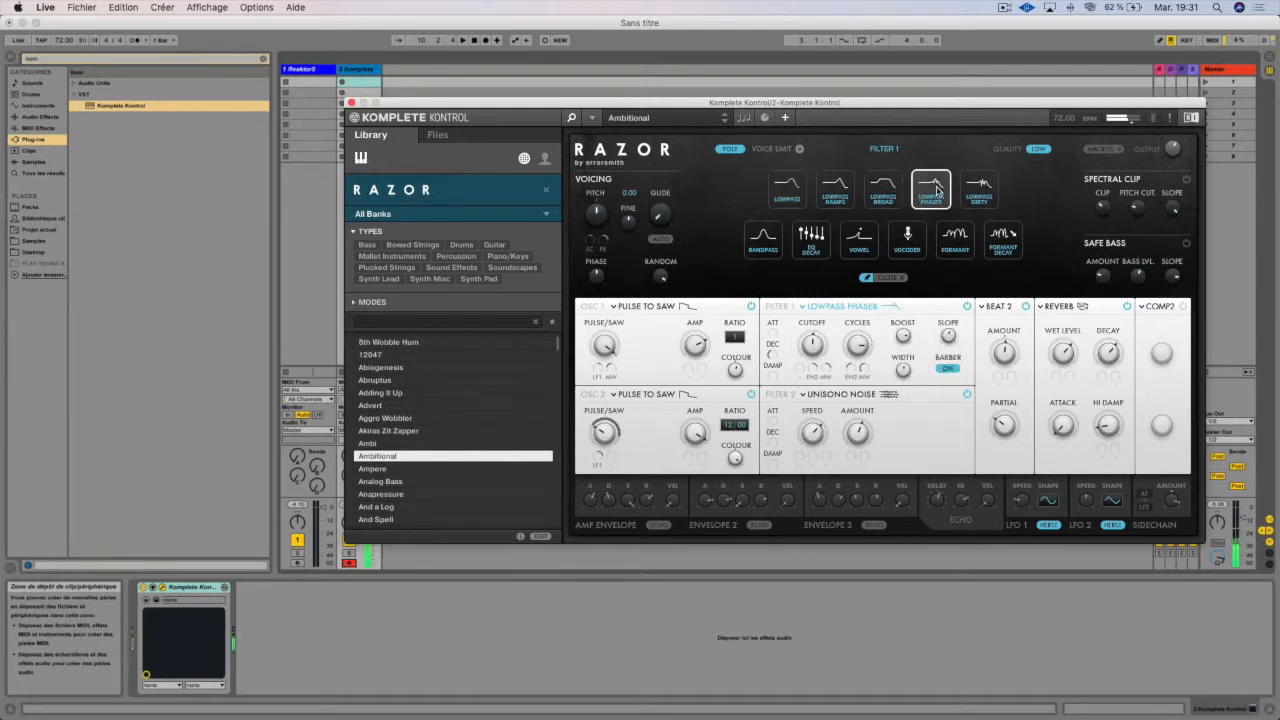
click(980, 193)
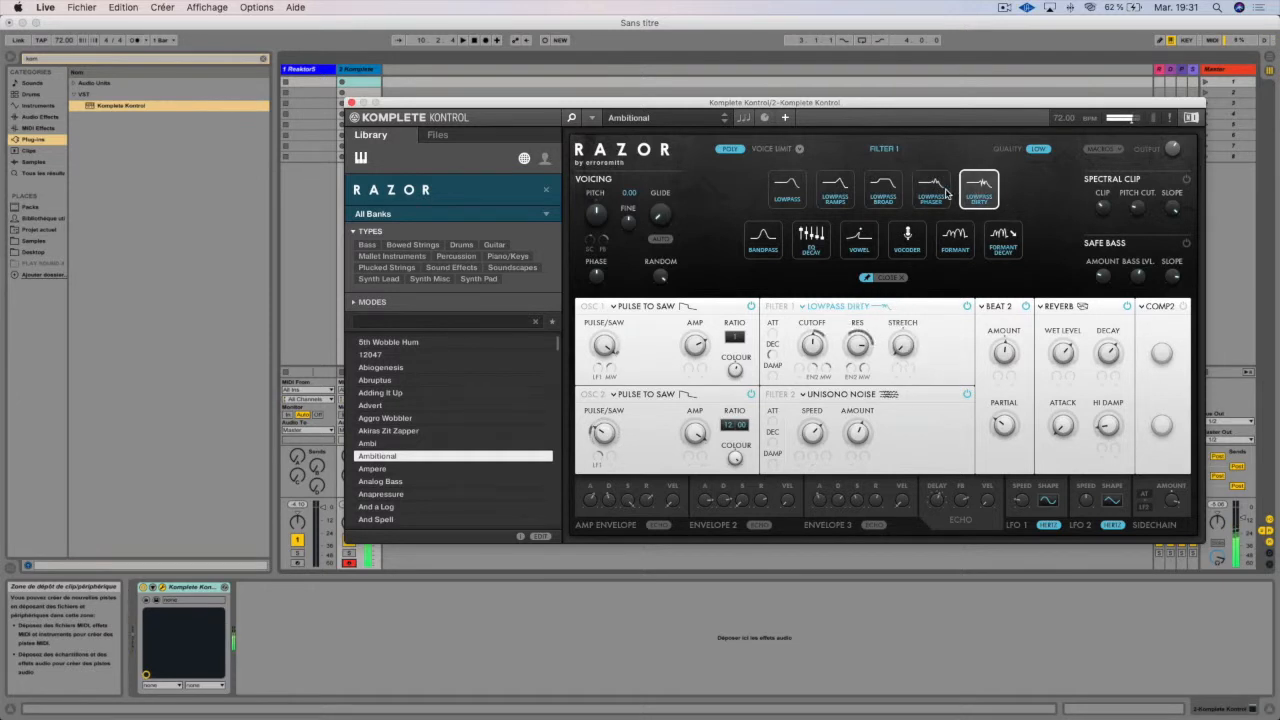
click(940, 194)
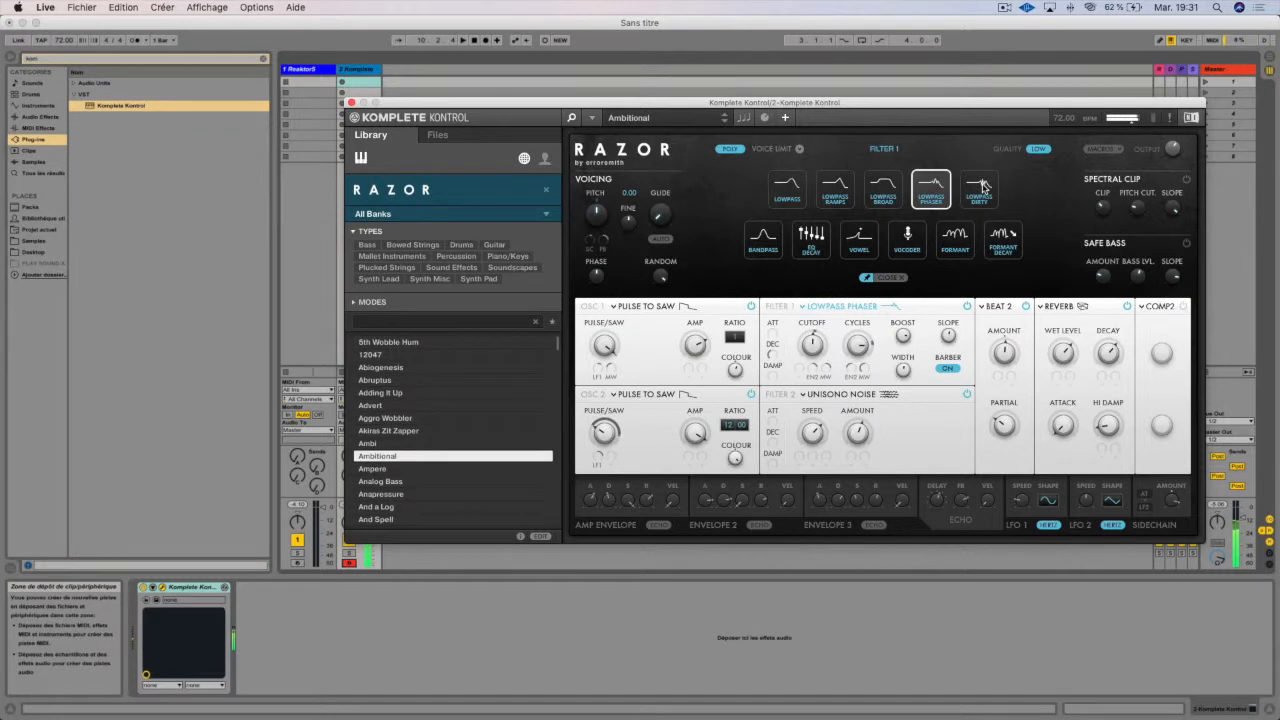
click(982, 188)
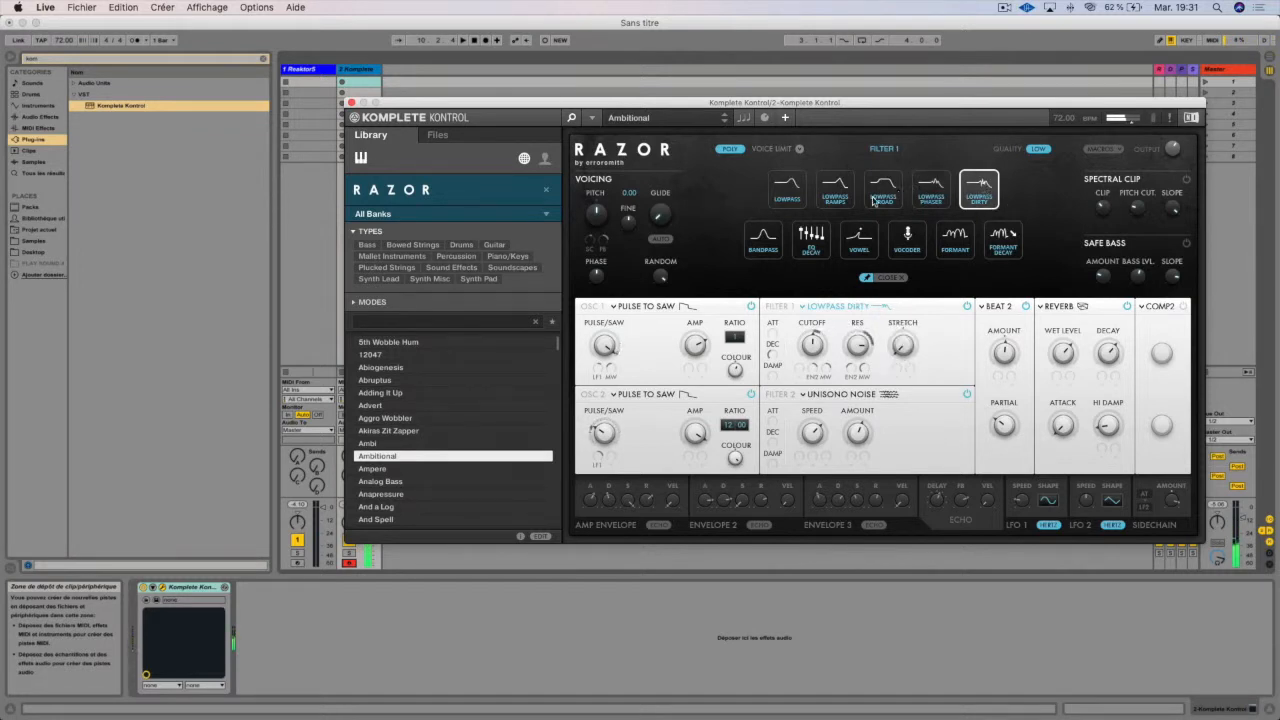
Audition Bandpass and EQ Decay on filter 1, moving the lowest EQ band up and back and raising the two highest bands
click(774, 250)
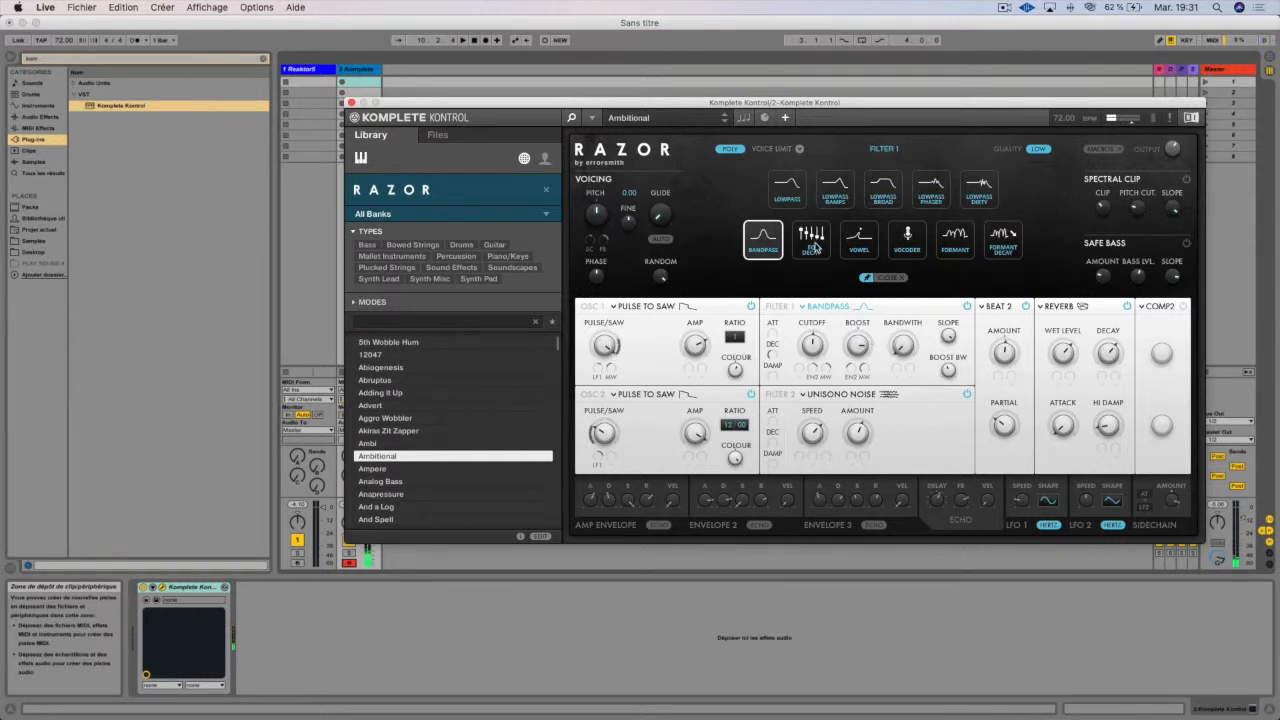
click(813, 245)
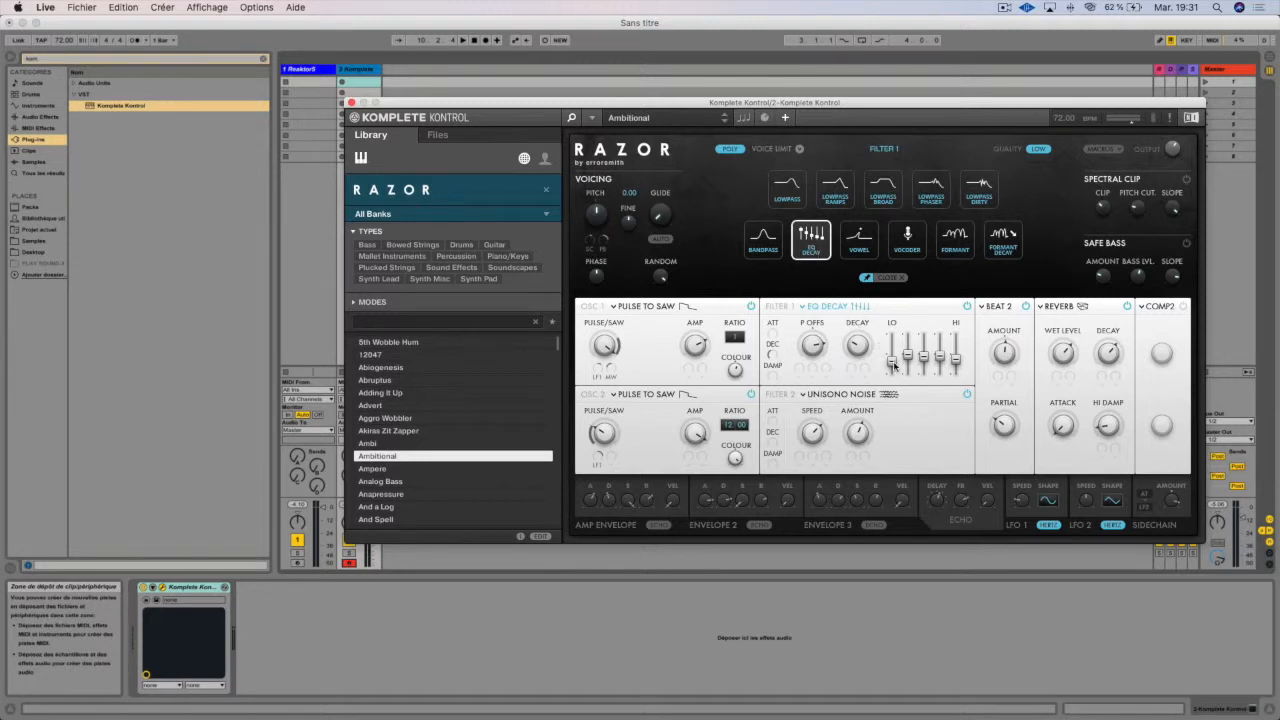
drag(895, 365, 893, 344)
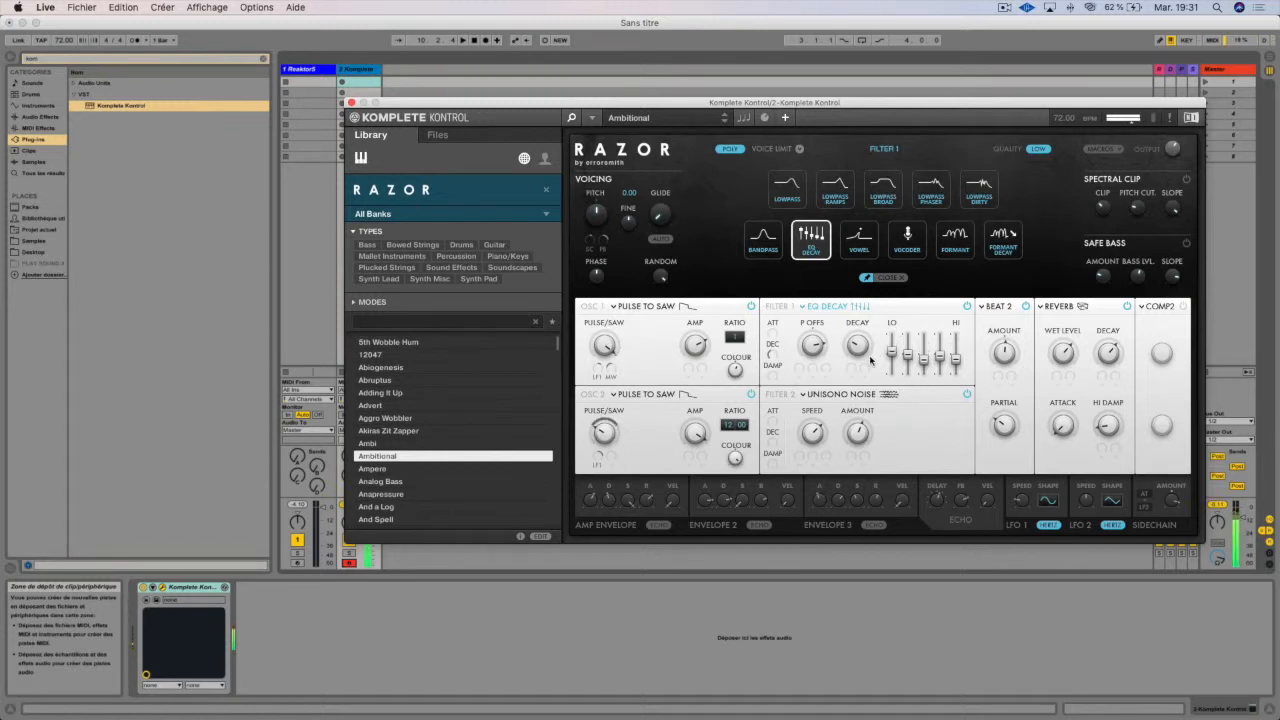
drag(892, 350, 892, 360)
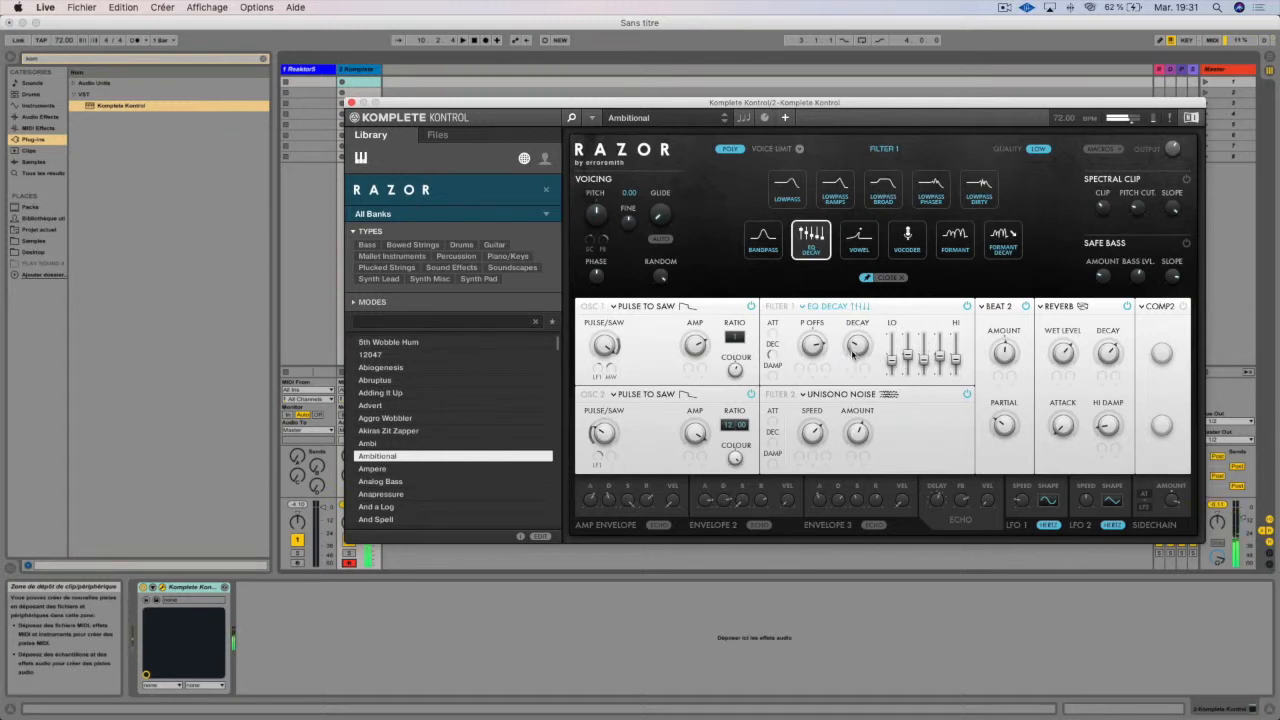
mouse_move(940, 355)
mouse_down()
mouse_move(940, 340)
mouse_move(962, 347)
mouse_up()
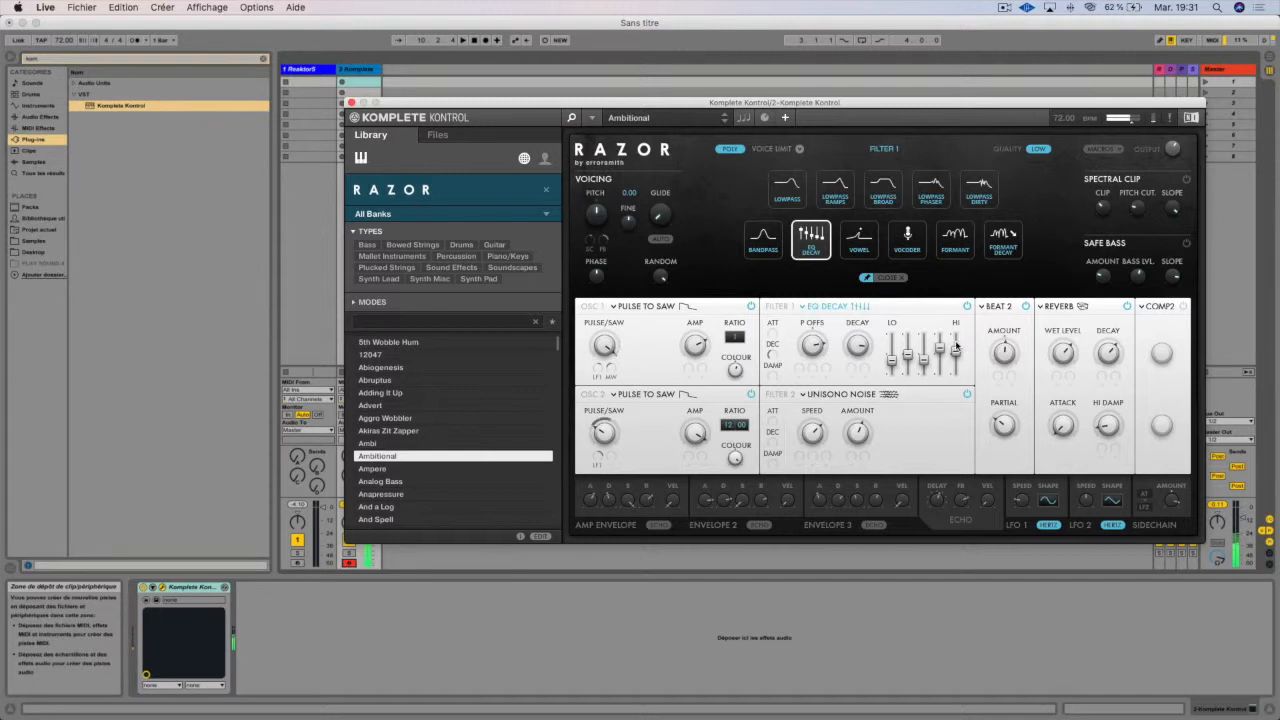
Audition the Vowel type on filter 1, picking different vowels in its first two rows
click(861, 249)
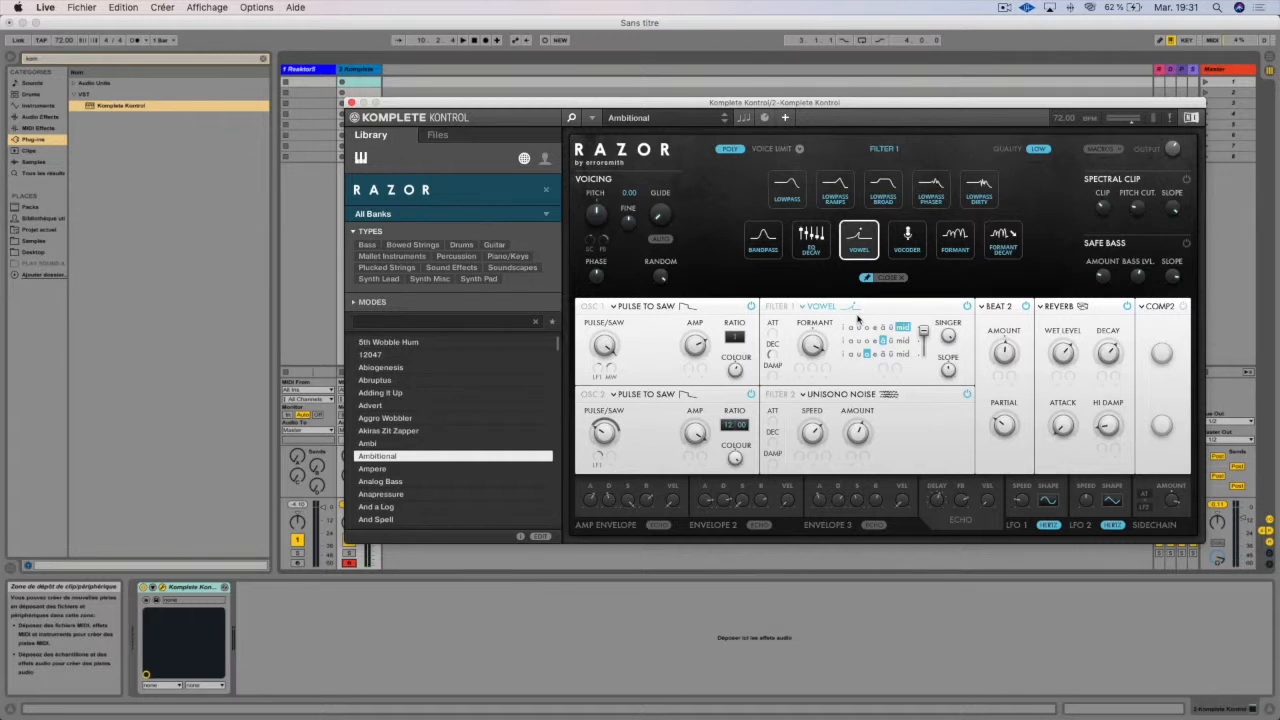
click(875, 327)
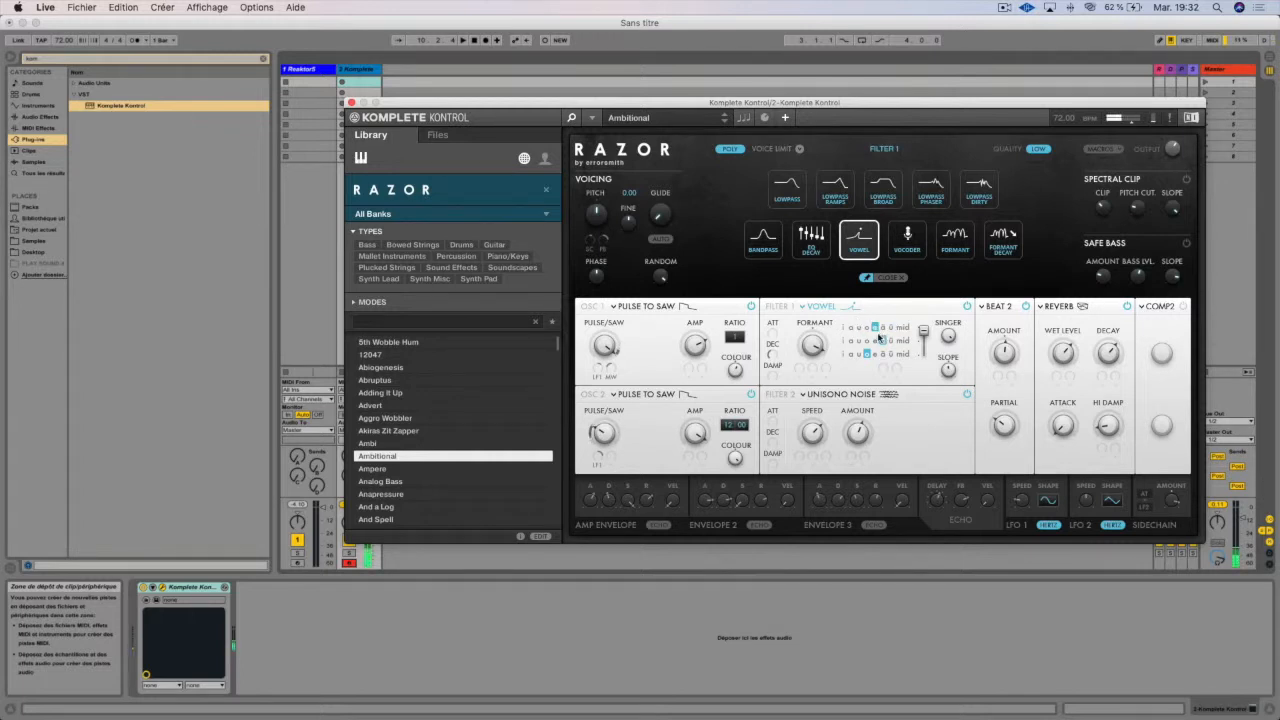
click(859, 341)
click(857, 341)
Audition the Vocoder, Formant and Formant Decay types on filter 1
click(906, 248)
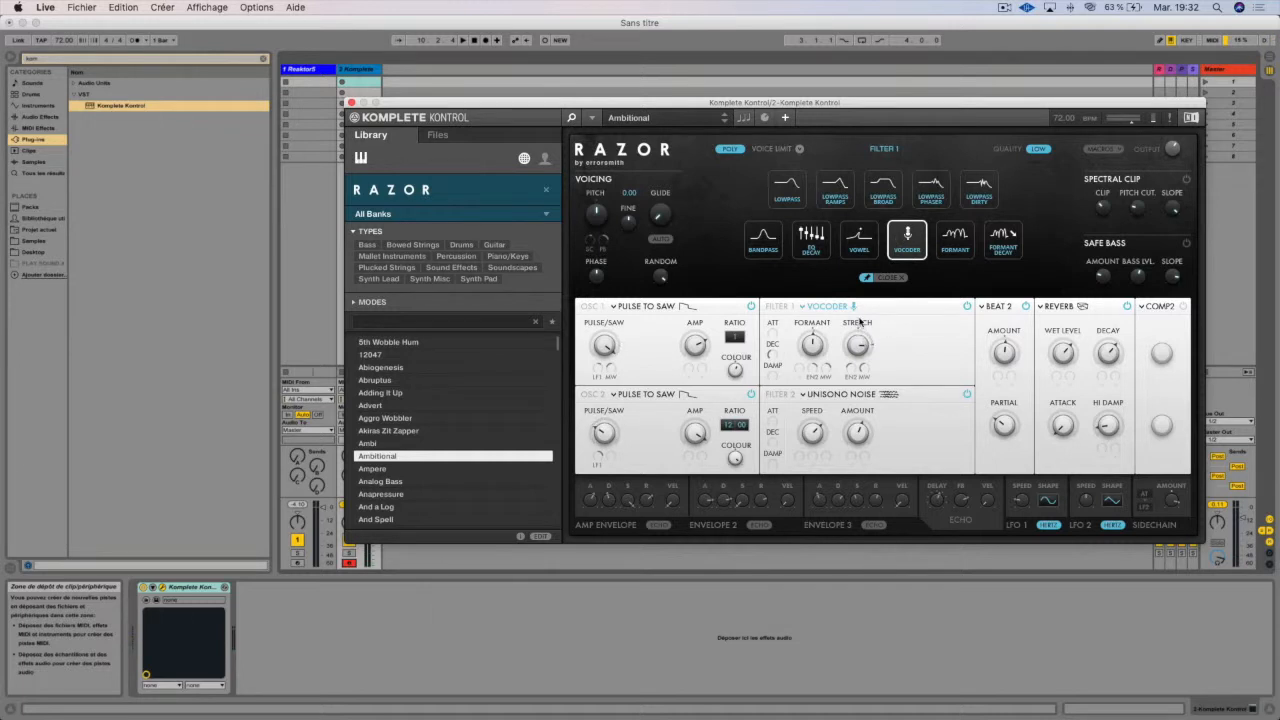
click(953, 249)
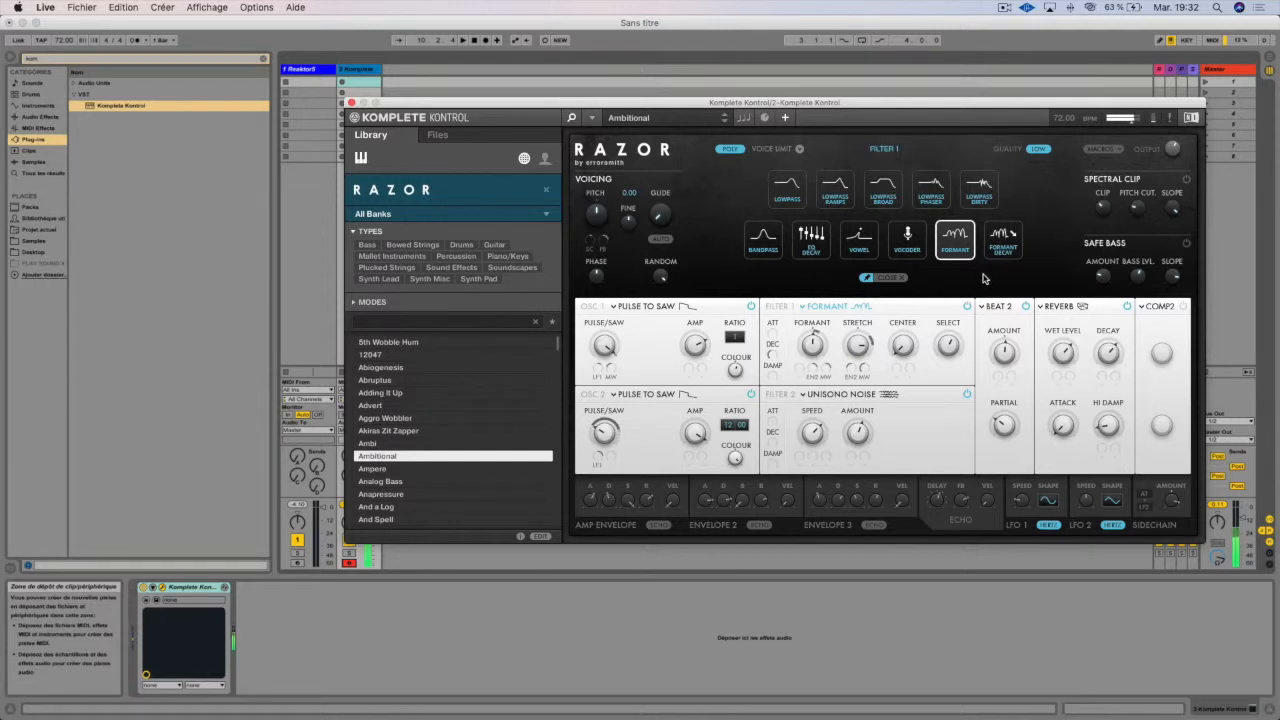
click(1006, 246)
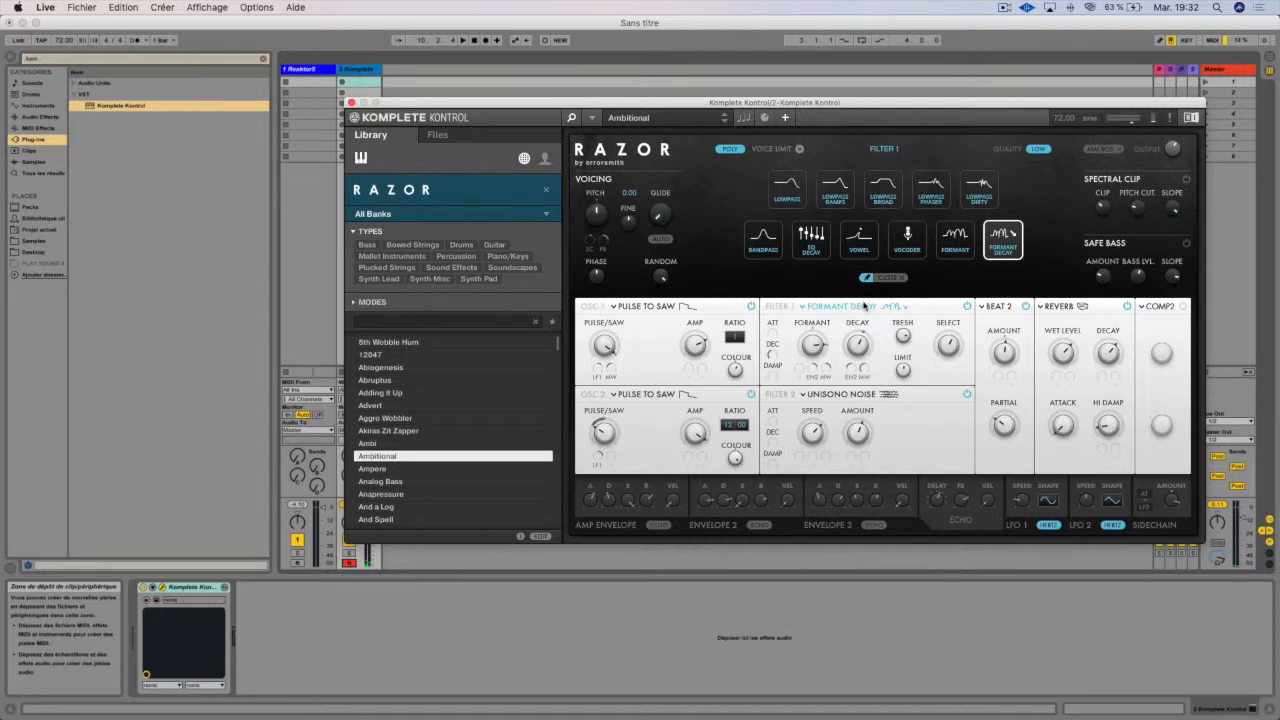
click(829, 291)
click(829, 291)
Set filter 1 to the plain Lowpass type, and switch filter 2 off and back on to compare
click(786, 196)
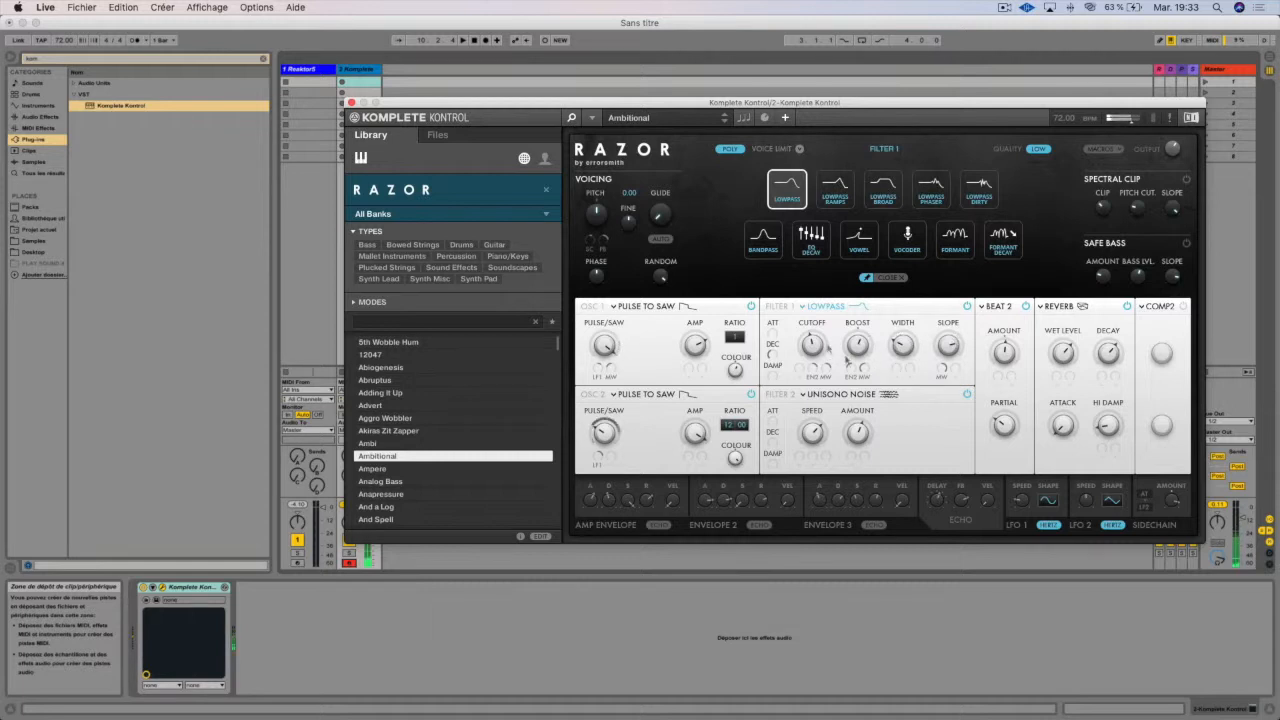
click(968, 394)
click(968, 394)
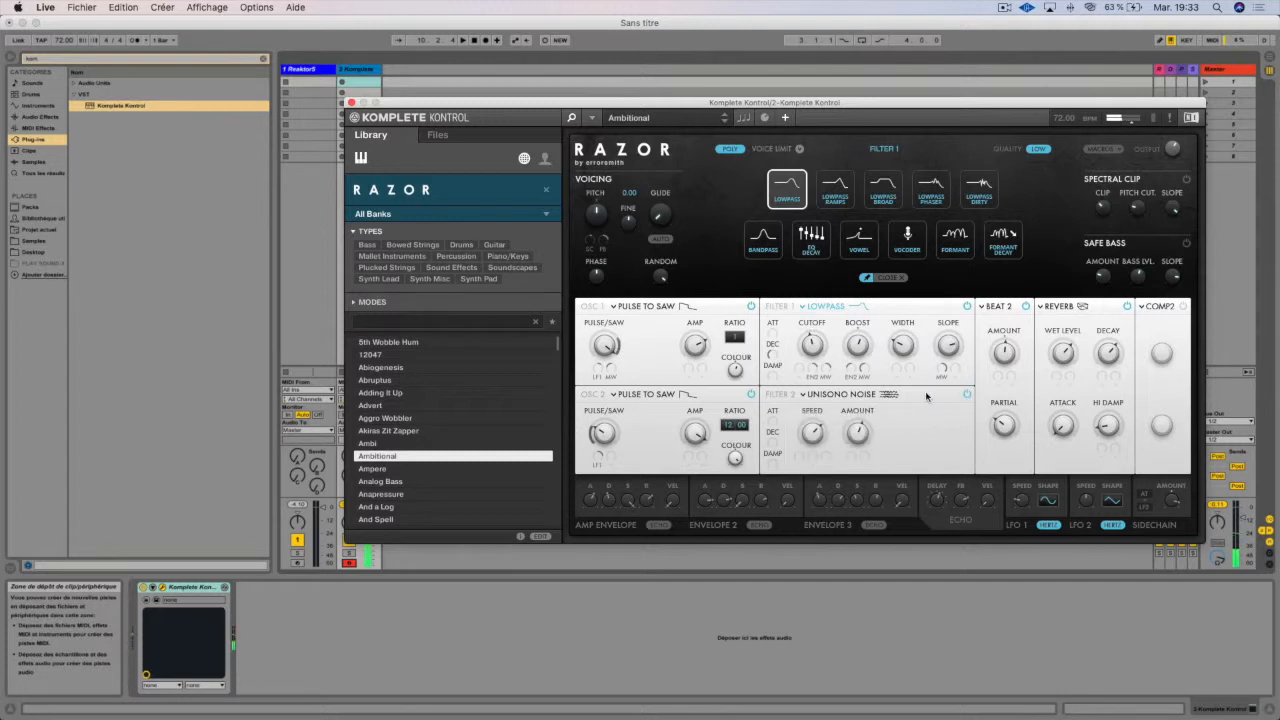
Show the filter 2 types and audition Bandpass, Bandreject, Comb Peak and Comb Notch
click(852, 394)
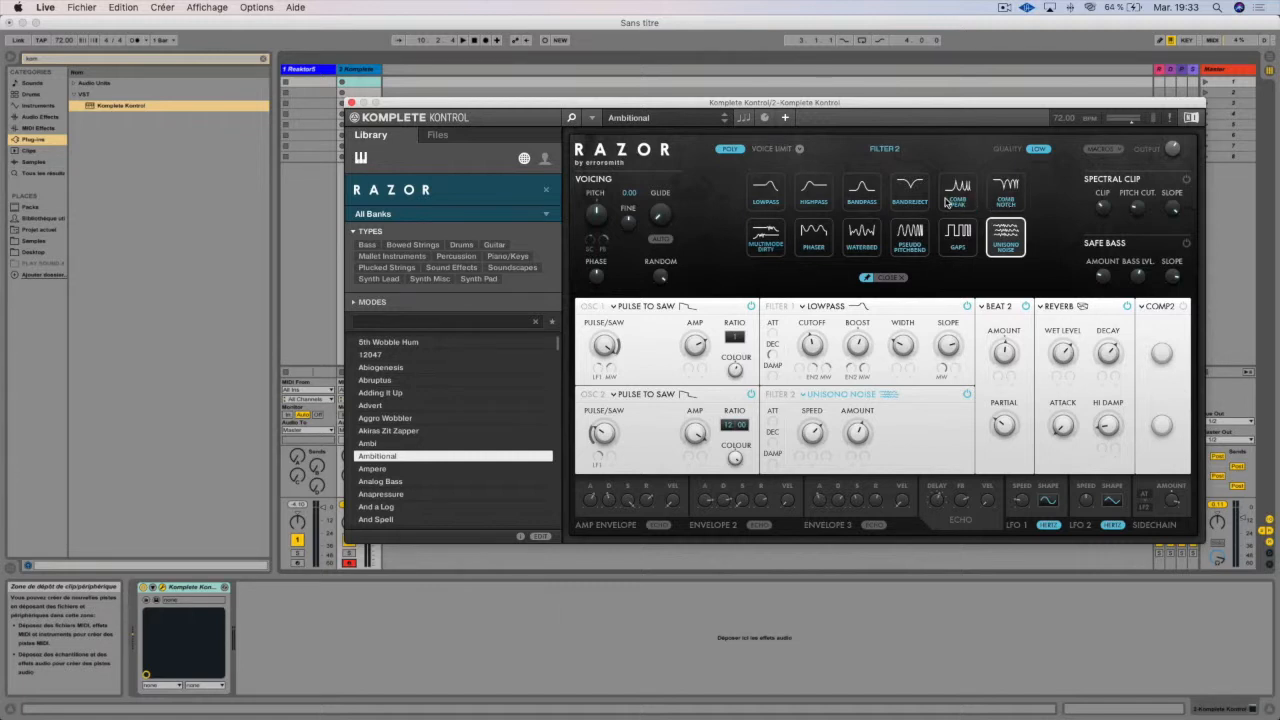
click(876, 196)
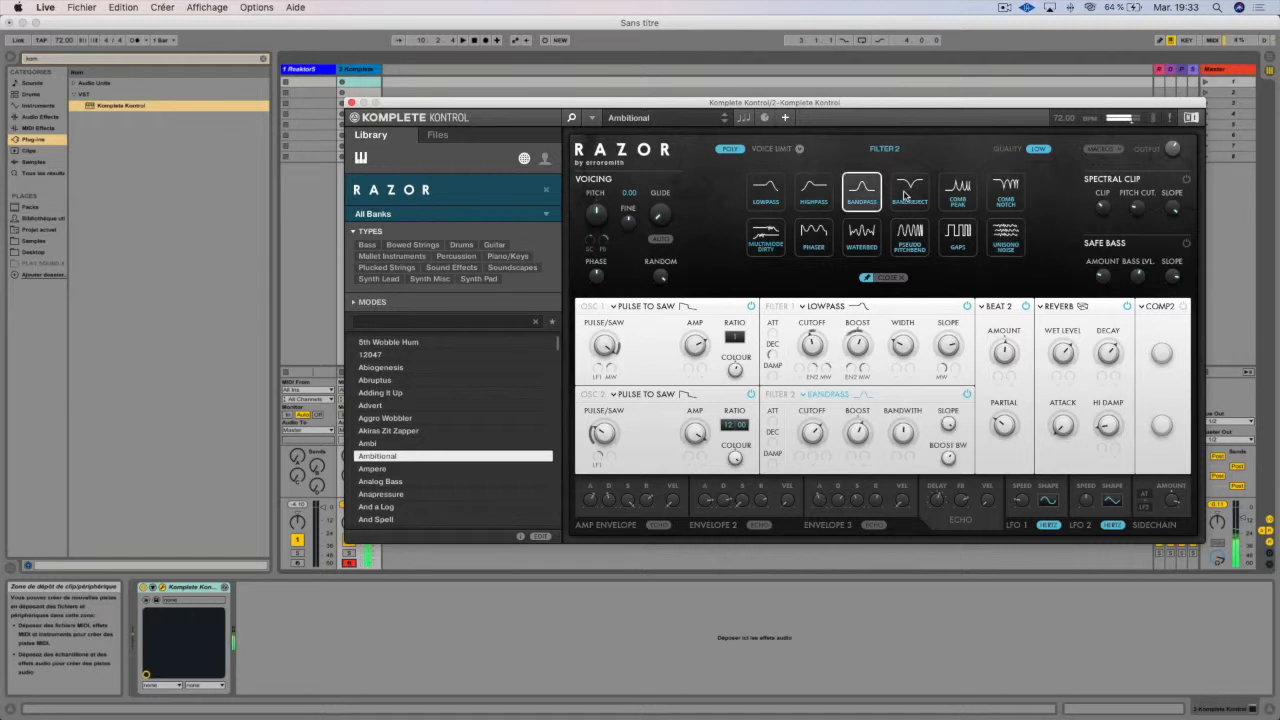
click(907, 196)
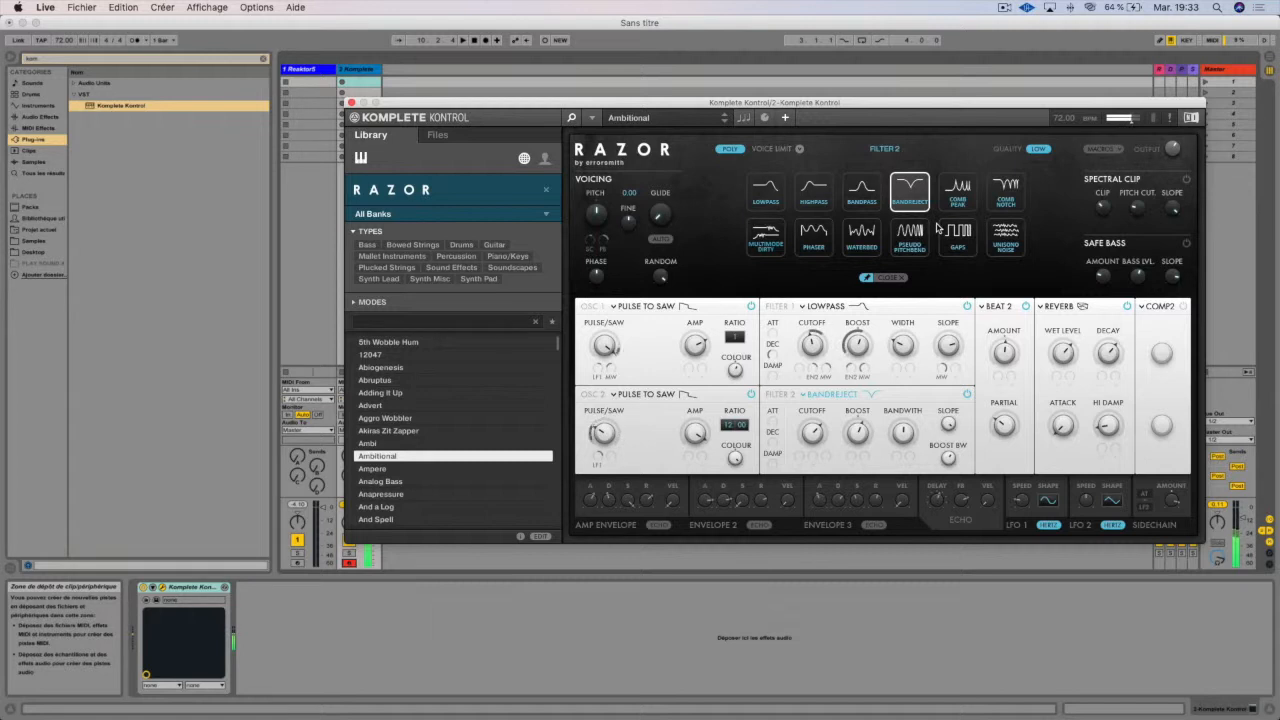
click(964, 197)
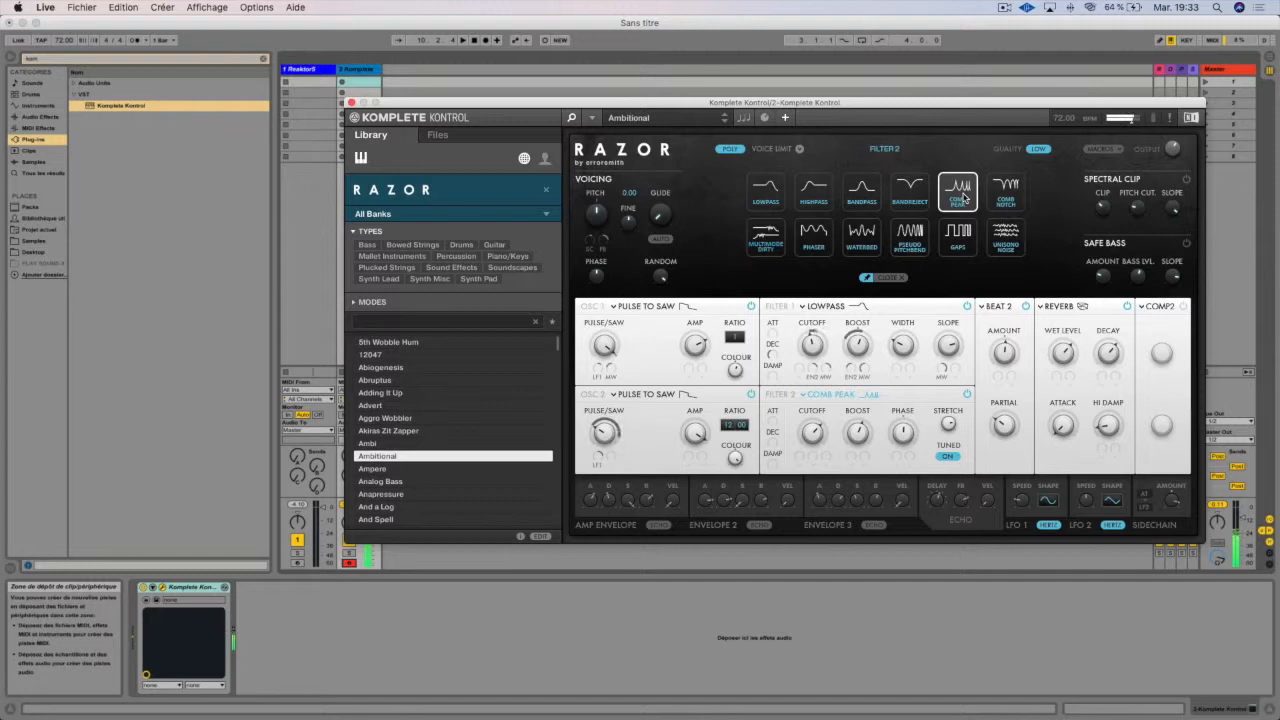
click(1009, 197)
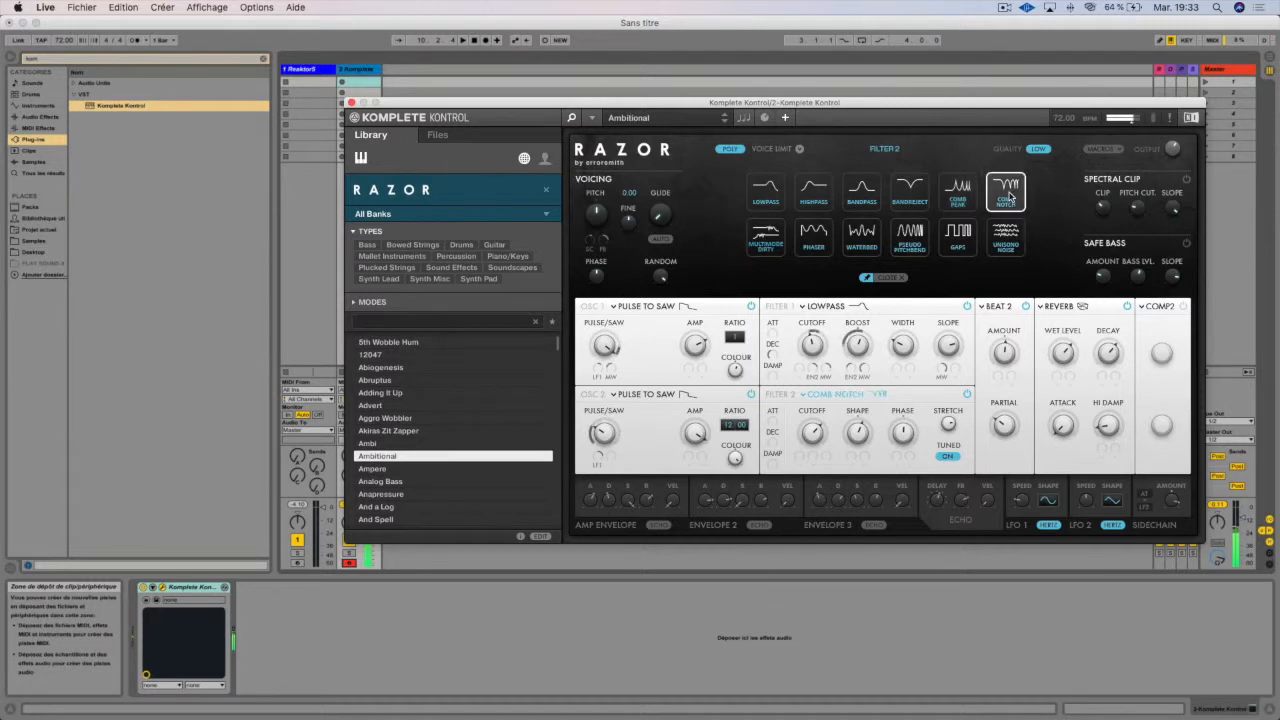
Audition Multimode Dirty, Phaser, Waterbed, Pseudo Pitchbend and Gaps on filter 2, and set it back to Unisono Noise
click(763, 254)
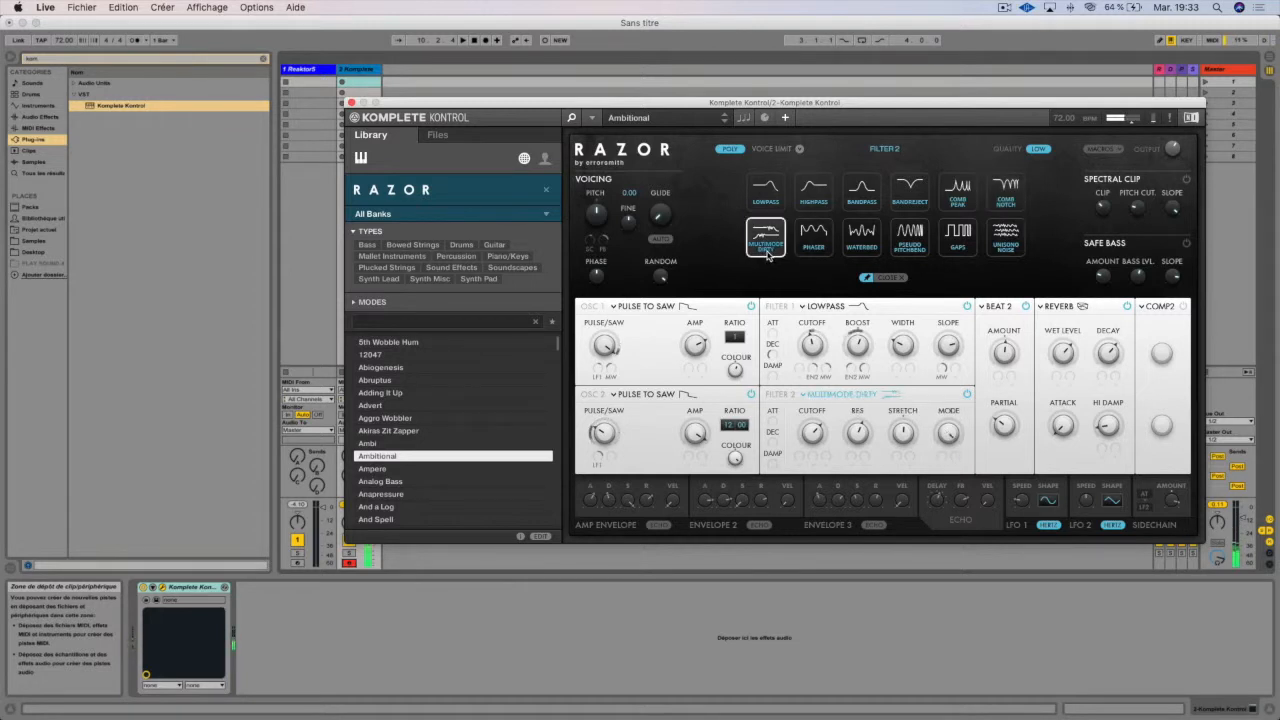
click(823, 244)
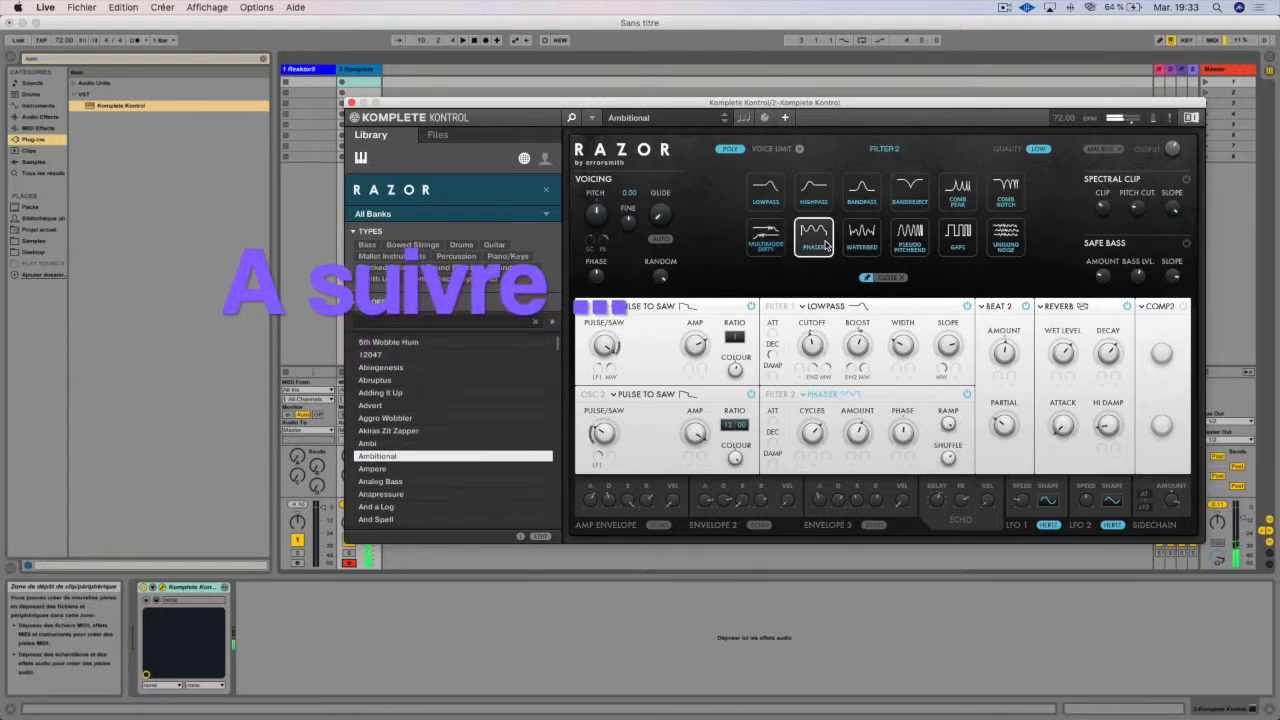
click(874, 238)
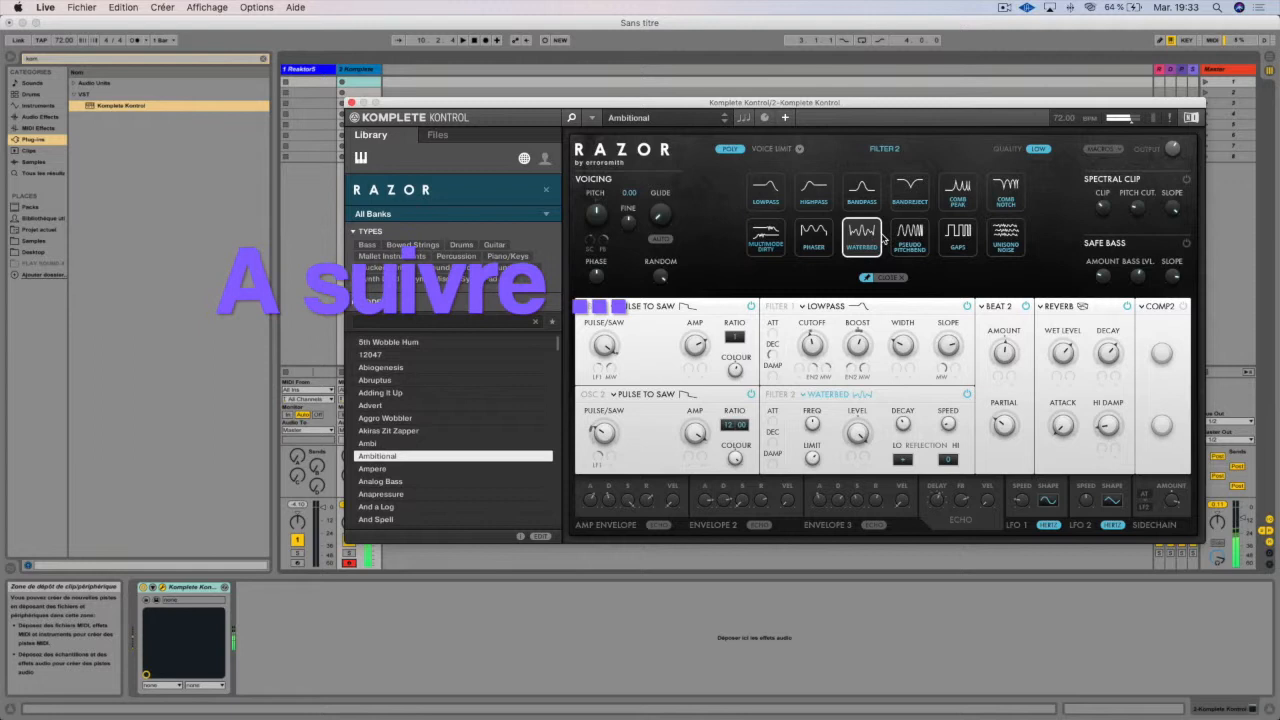
click(914, 238)
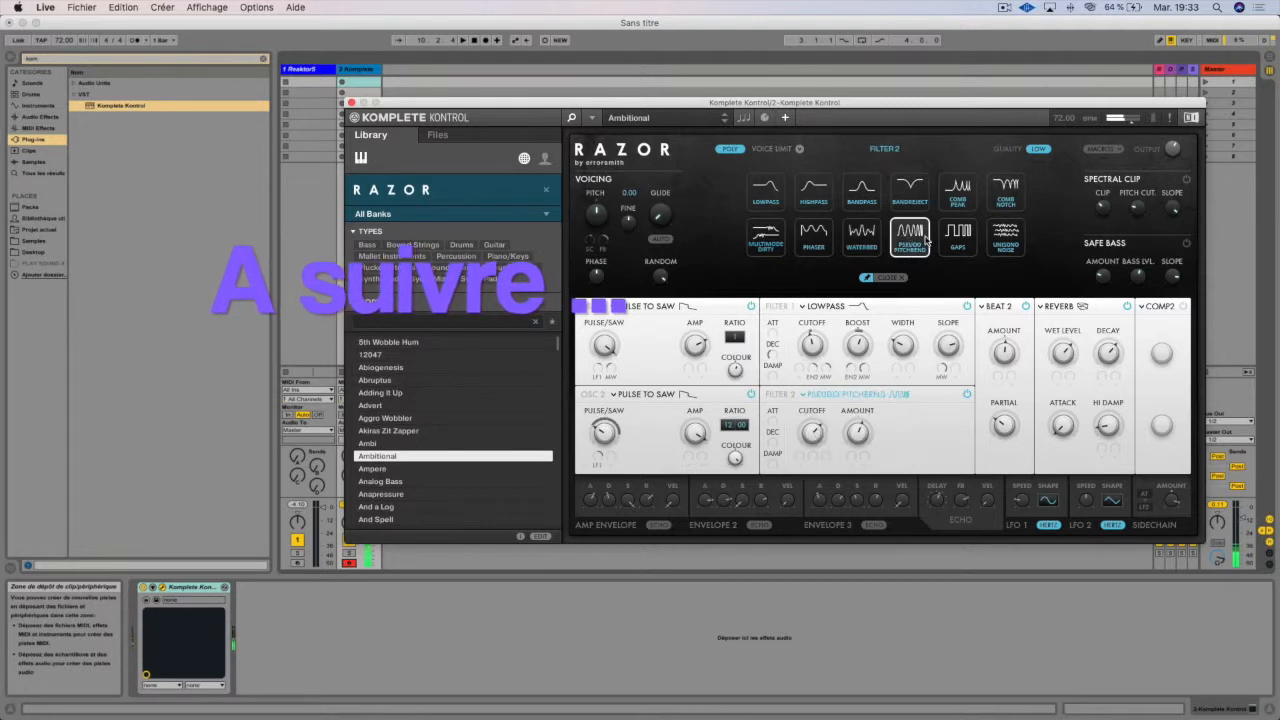
click(963, 242)
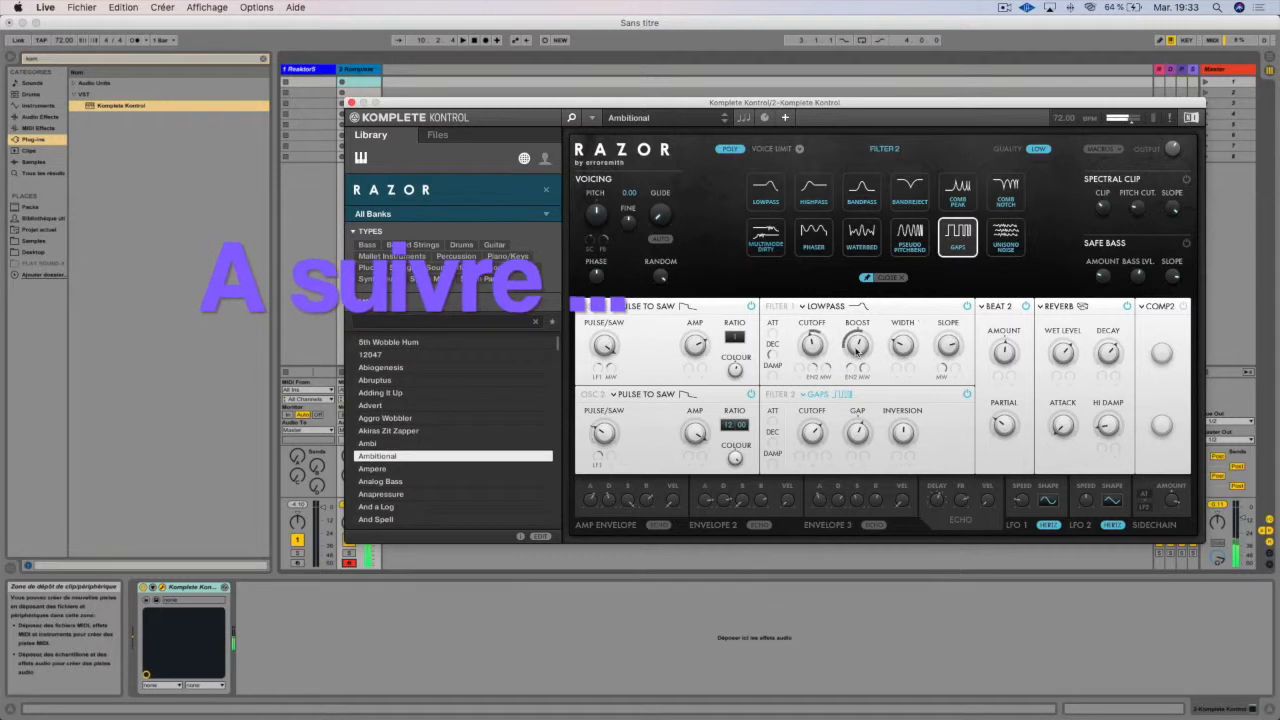
click(1010, 248)
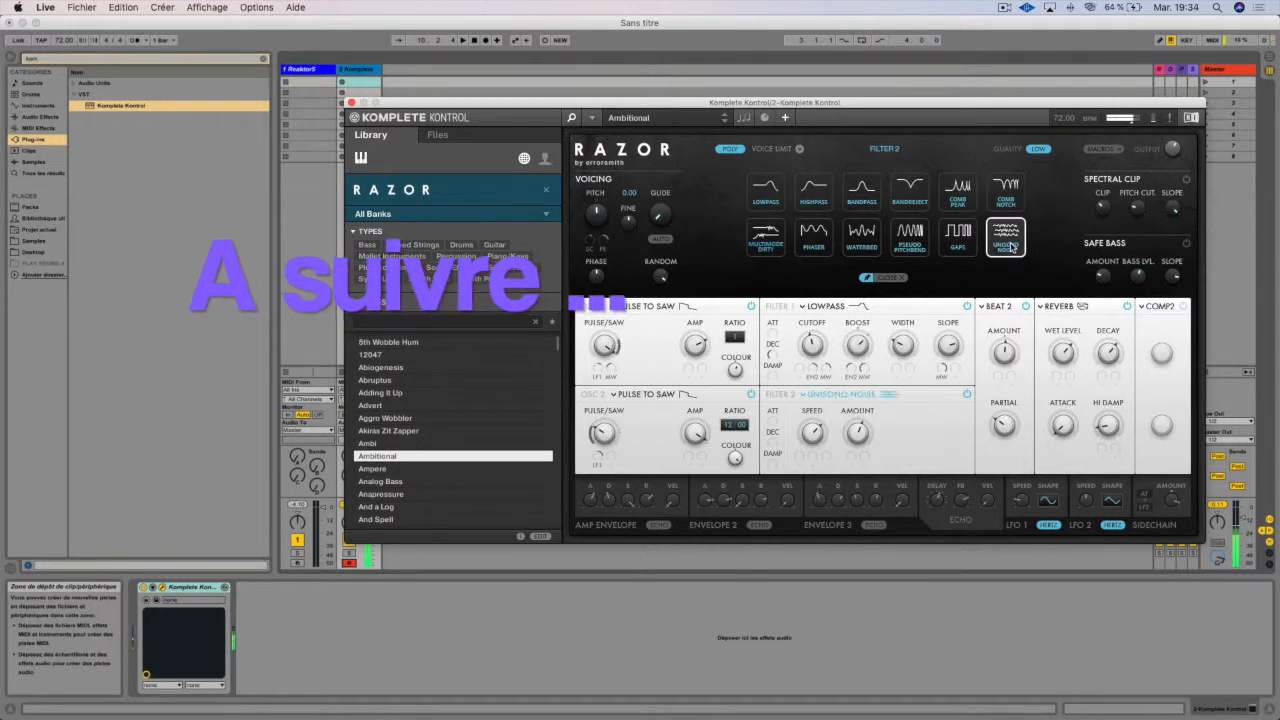